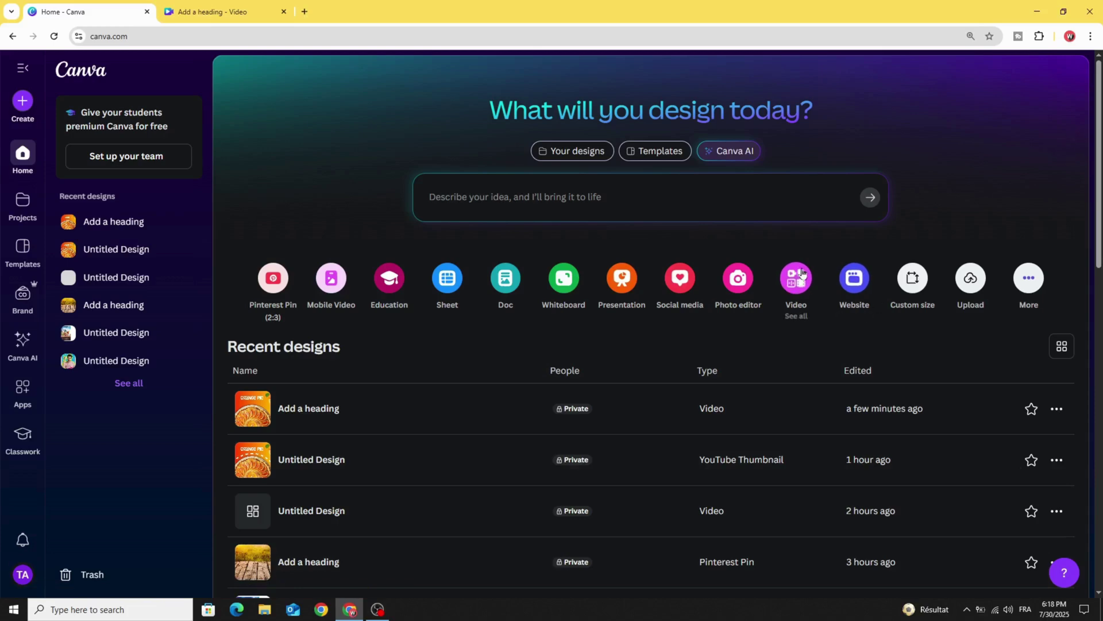
Create a blank 1920 × 1080 landscape video design.
click(798, 281)
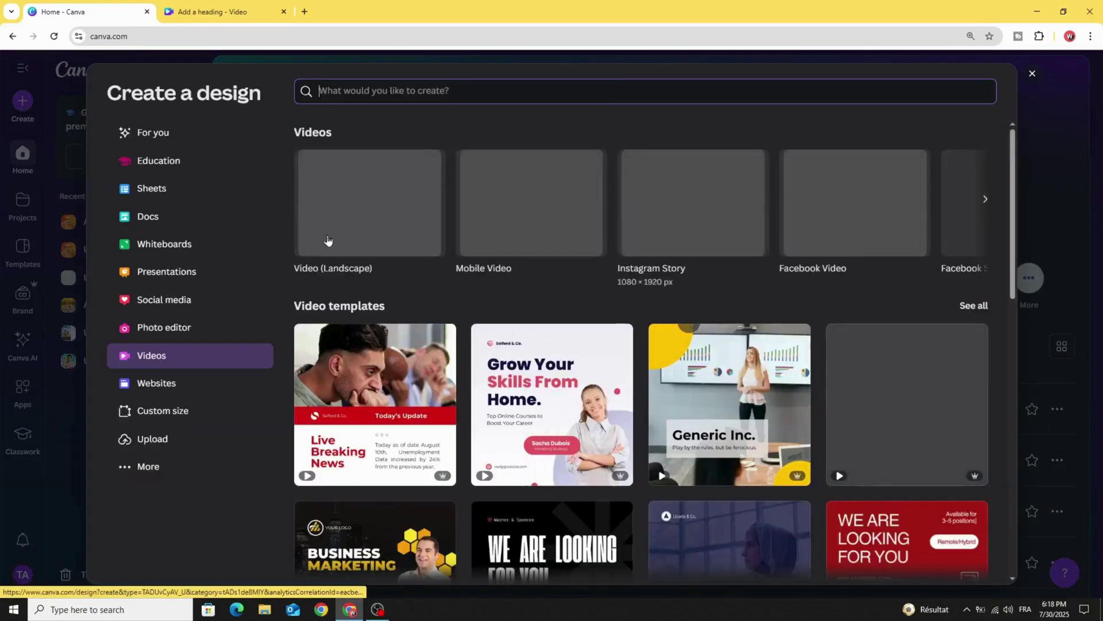
click(363, 223)
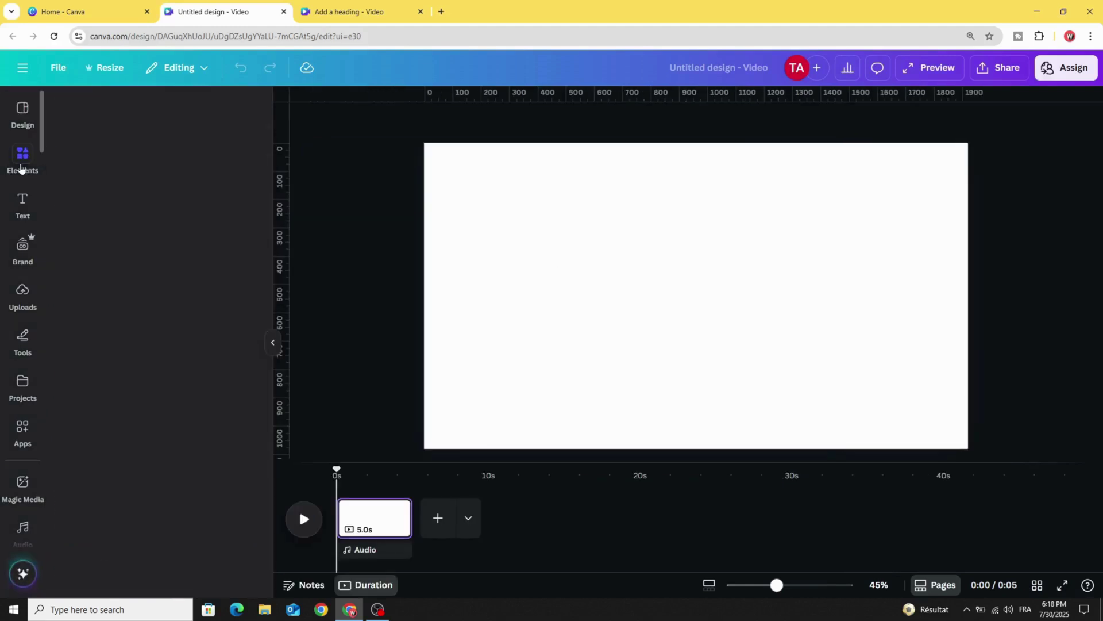
Add the strawberry tart photo from Elements' Recently used and enlarge it.
click(23, 164)
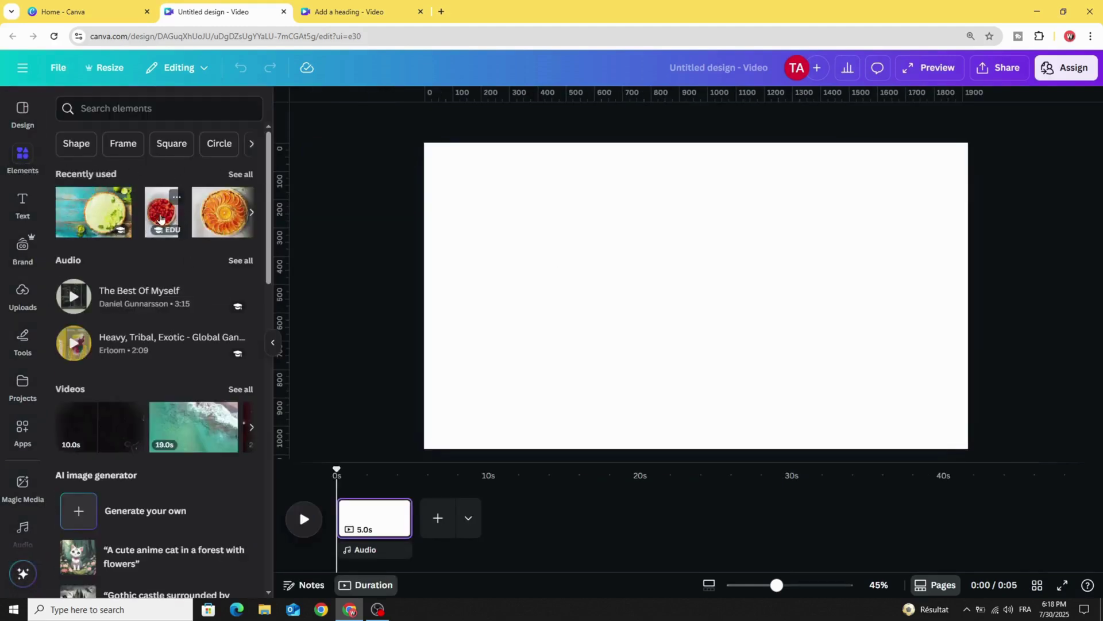
click(156, 213)
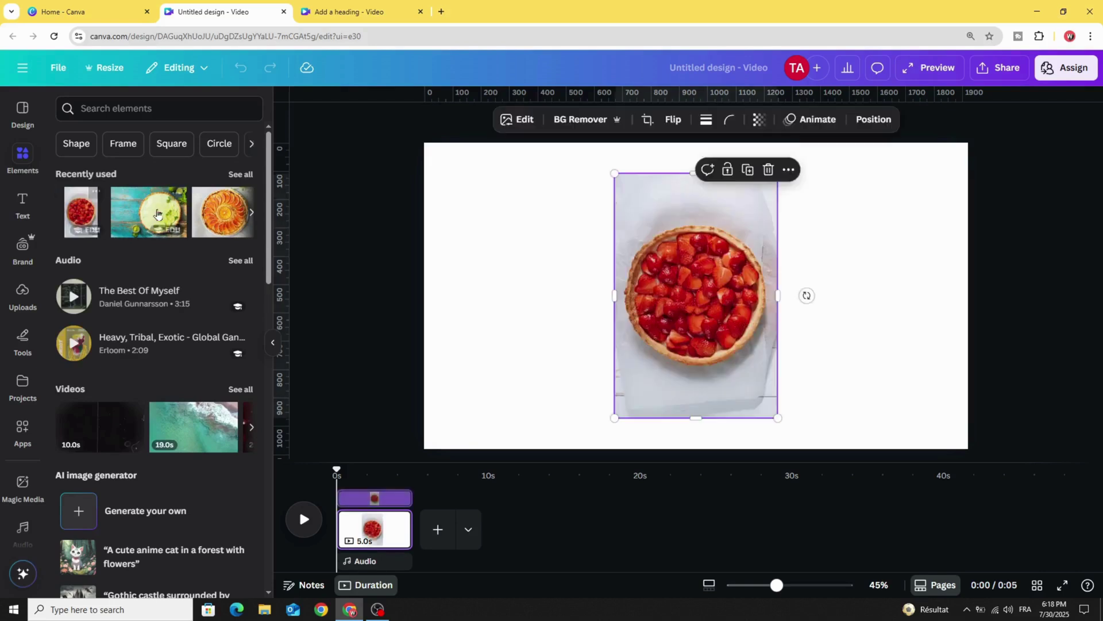
drag(692, 229, 713, 303)
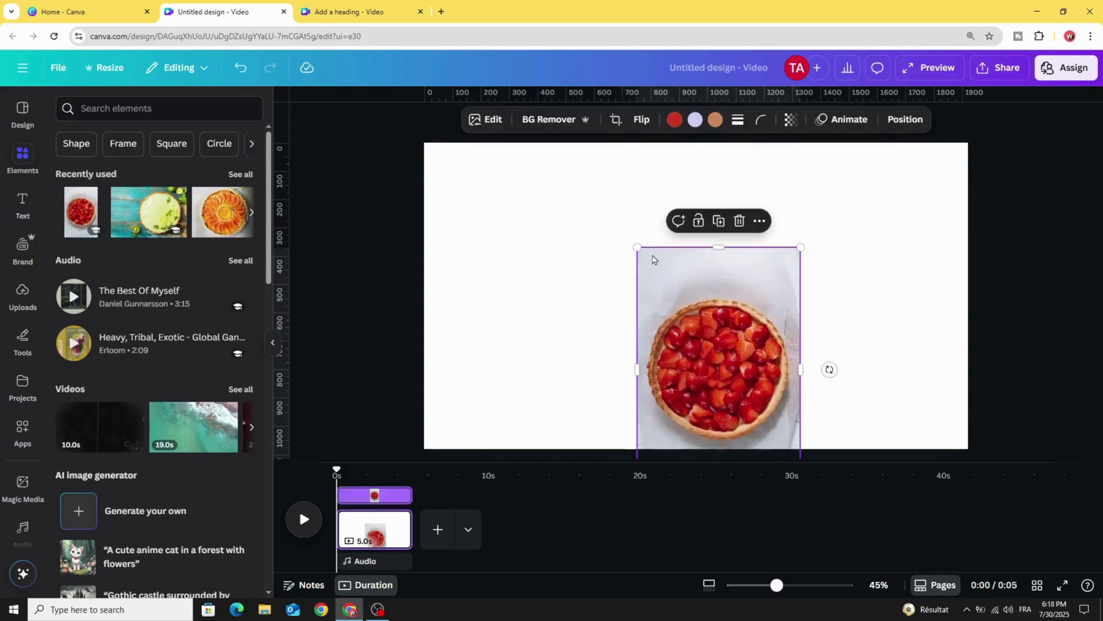
drag(636, 246, 517, 164)
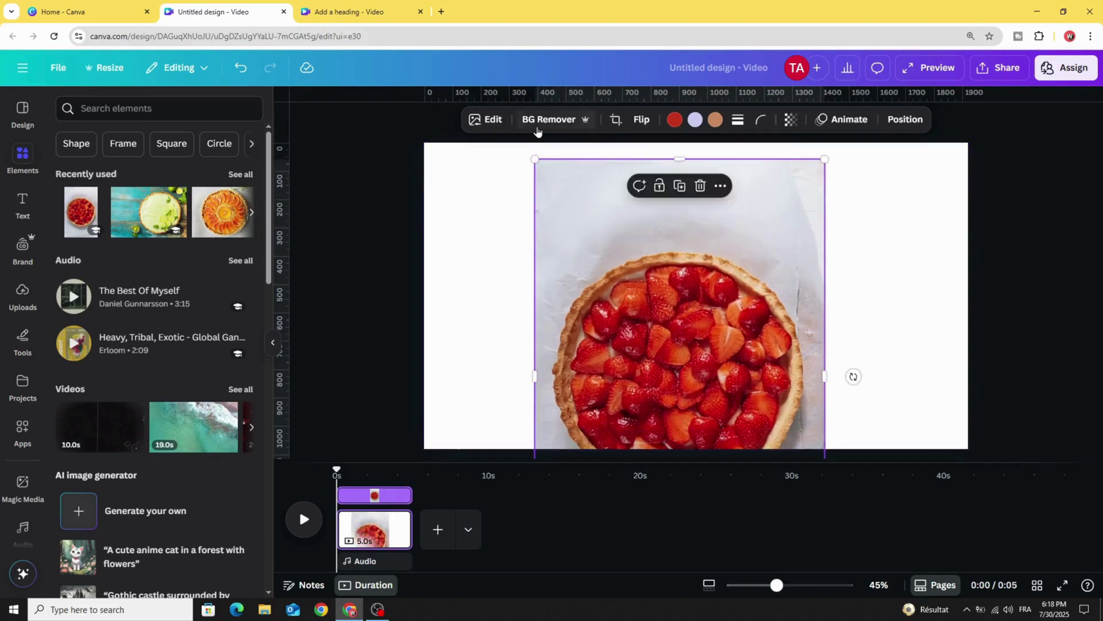
Remove the tart's background, crop its empty edges, enlarge it and drop it to the page bottom.
click(542, 123)
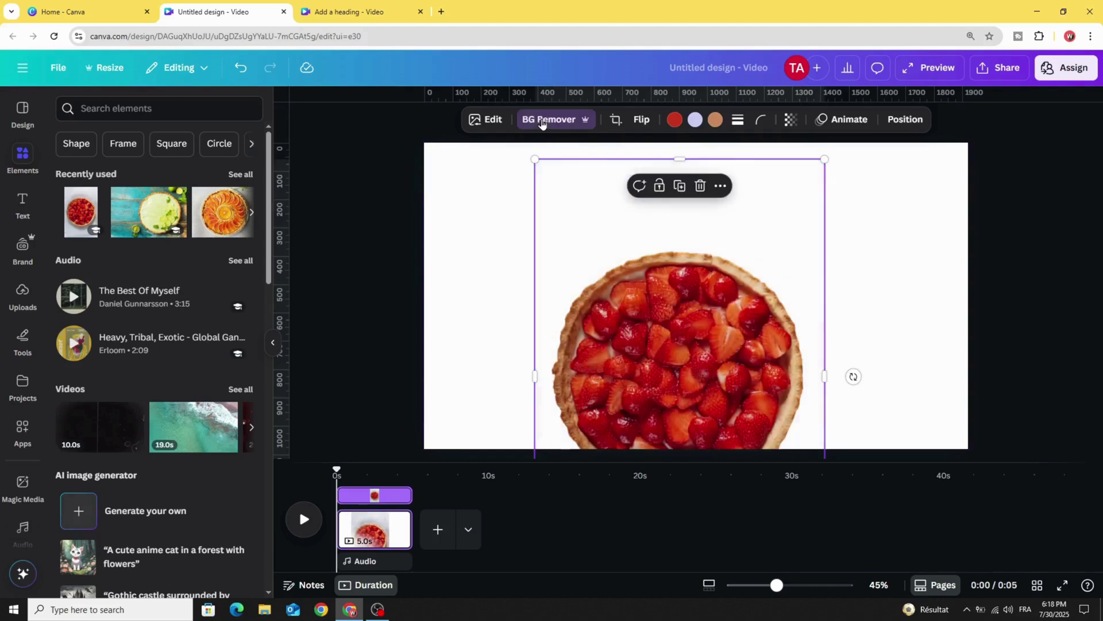
drag(639, 161, 660, 242)
drag(648, 372, 676, 273)
drag(662, 409, 646, 352)
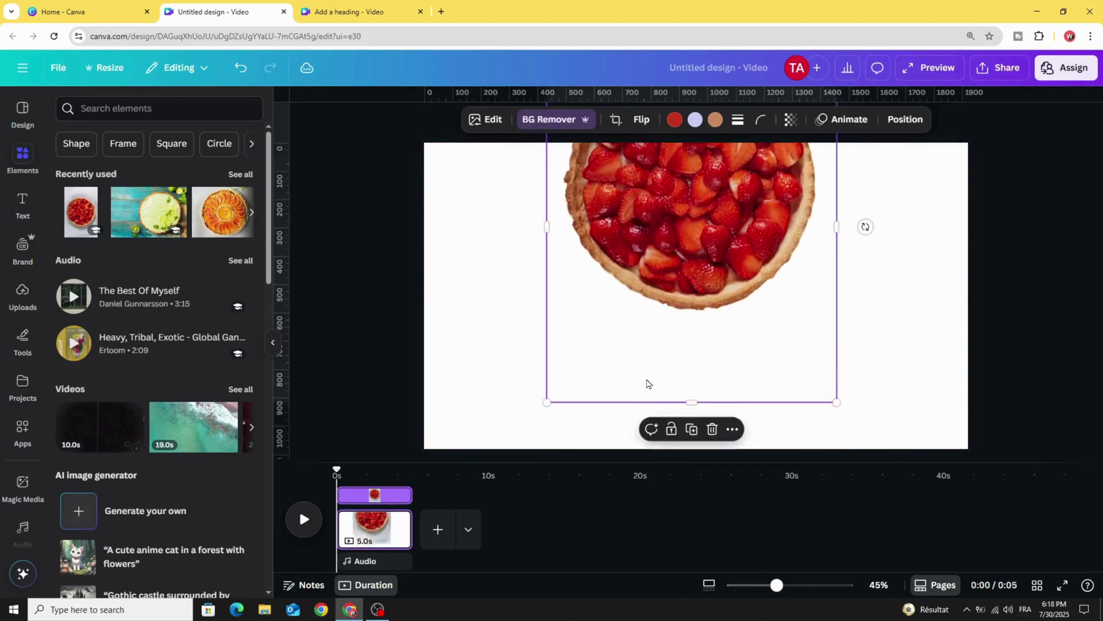
drag(692, 399, 679, 316)
key(ctrl+z)
key(ctrl+z)
key(ctrl+z)
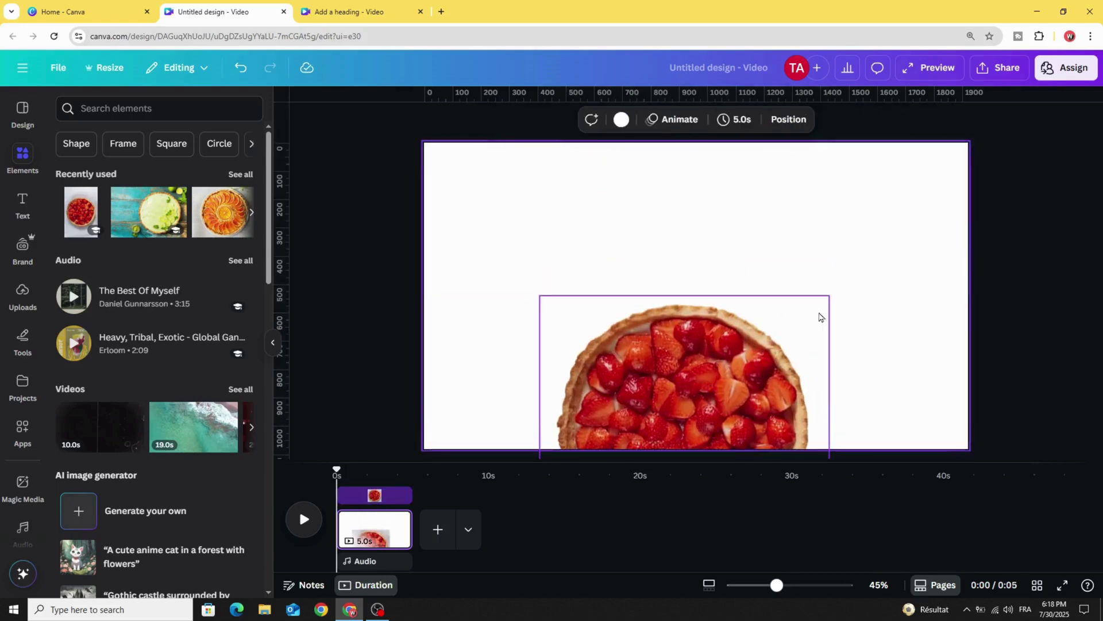
drag(829, 295, 971, 246)
drag(690, 348, 655, 402)
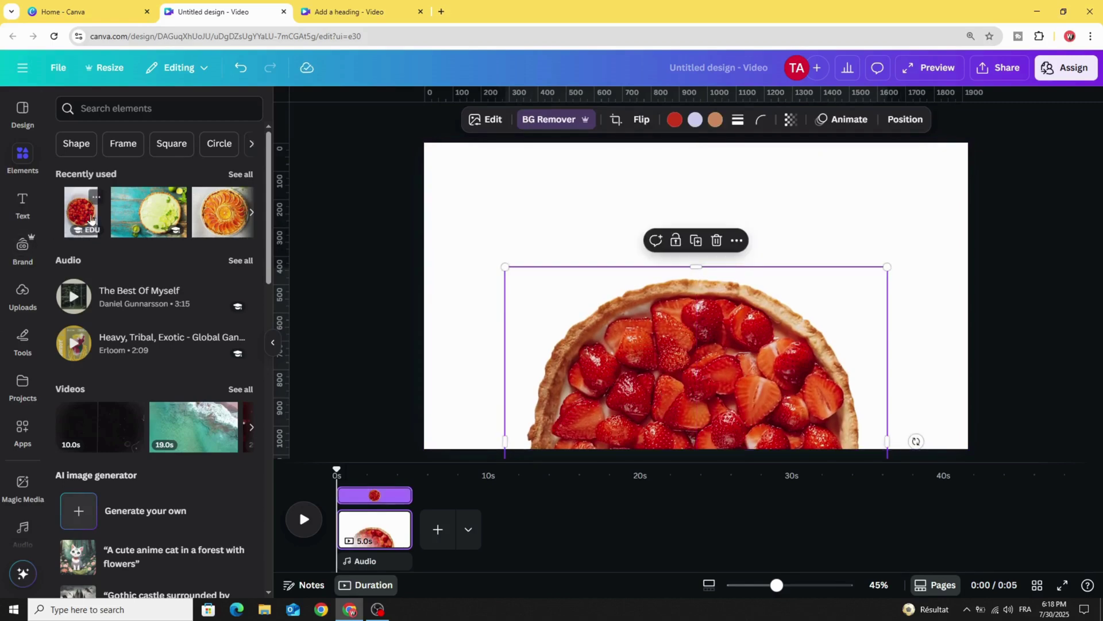
Add the key lime tart photo, remove its background and crop its empty sides.
click(144, 214)
drag(519, 172, 453, 176)
click(523, 121)
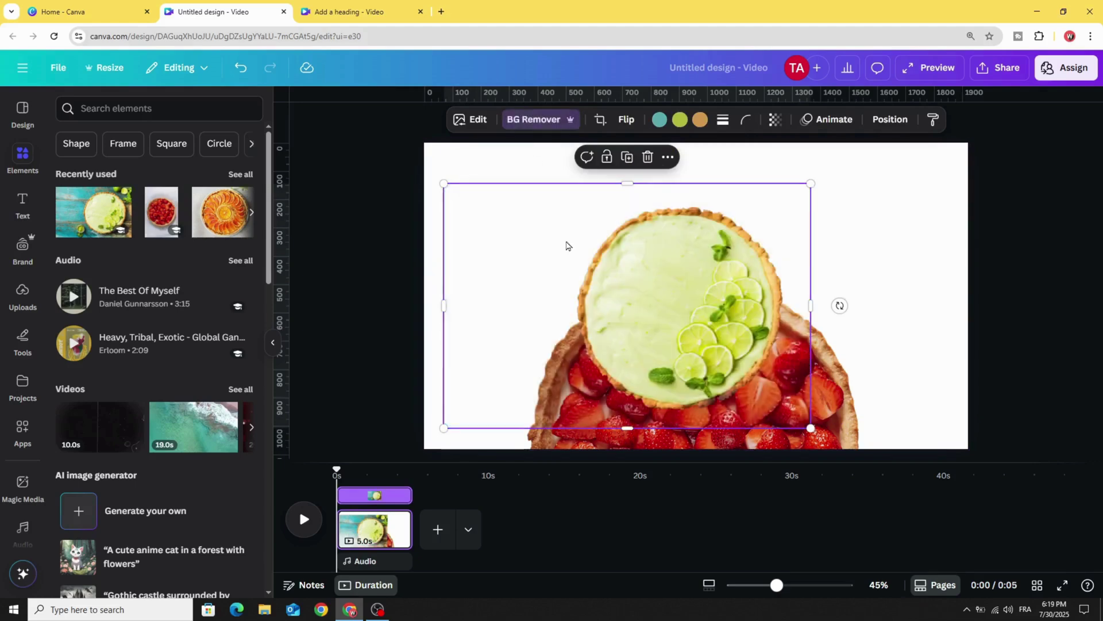
drag(443, 308, 566, 307)
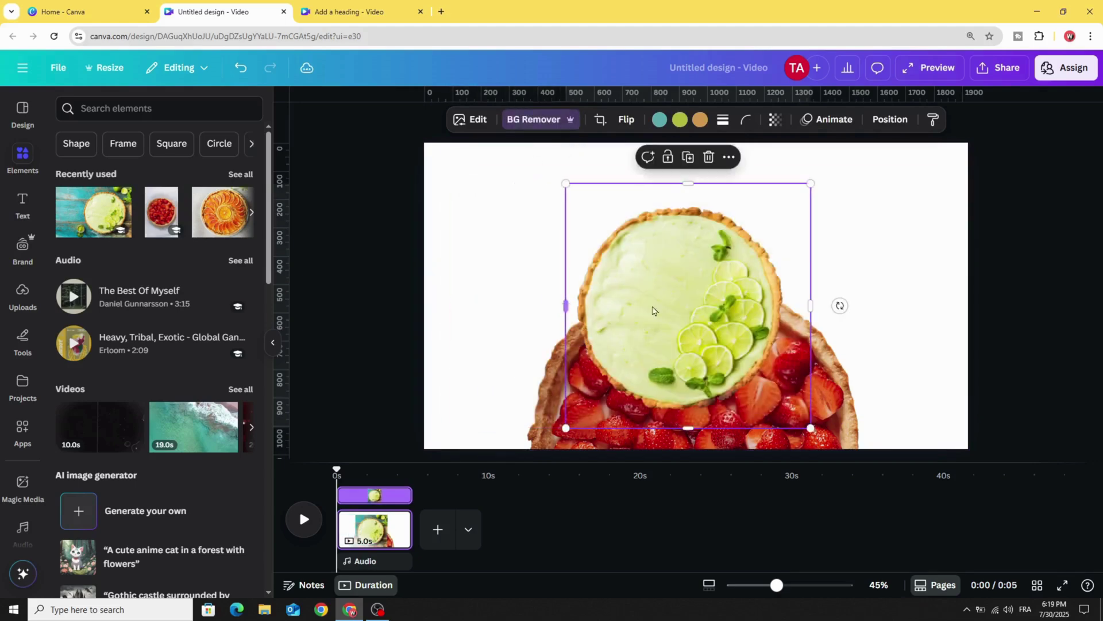
drag(815, 311, 795, 310)
Enlarge and rotate the lime tart and settle it at the page bottom.
drag(566, 190, 484, 171)
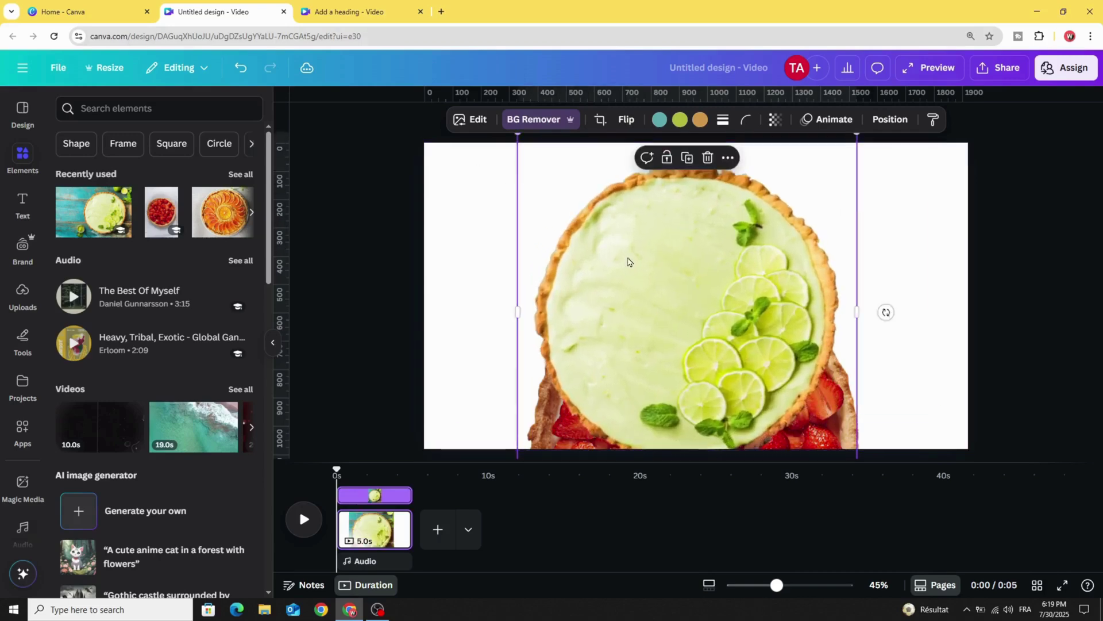
drag(621, 249, 630, 277)
drag(894, 361, 639, 374)
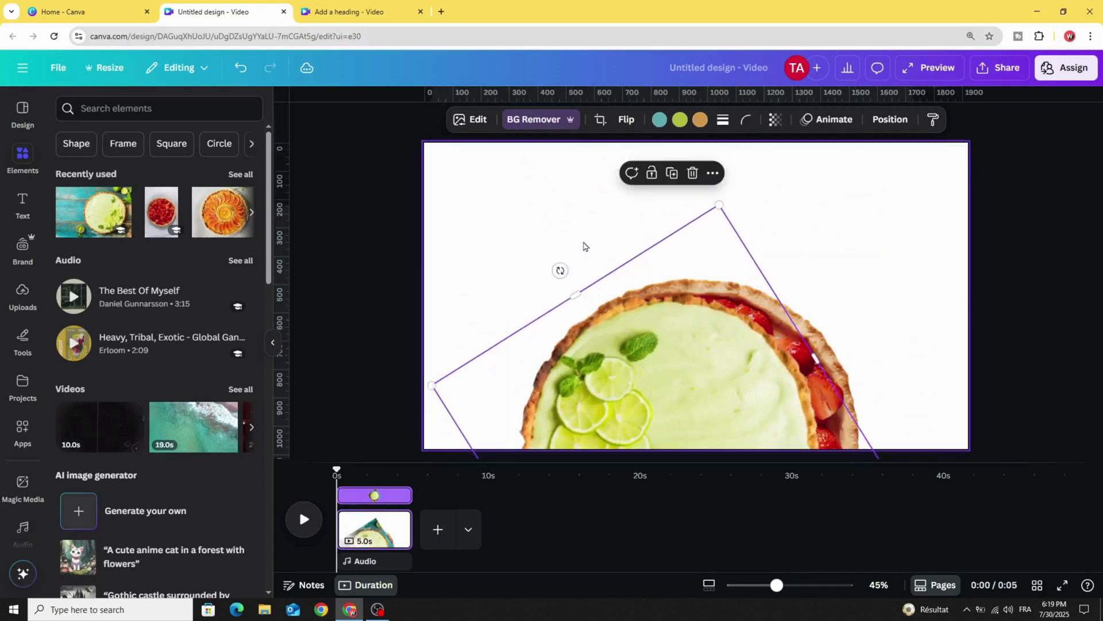
drag(558, 278, 511, 325)
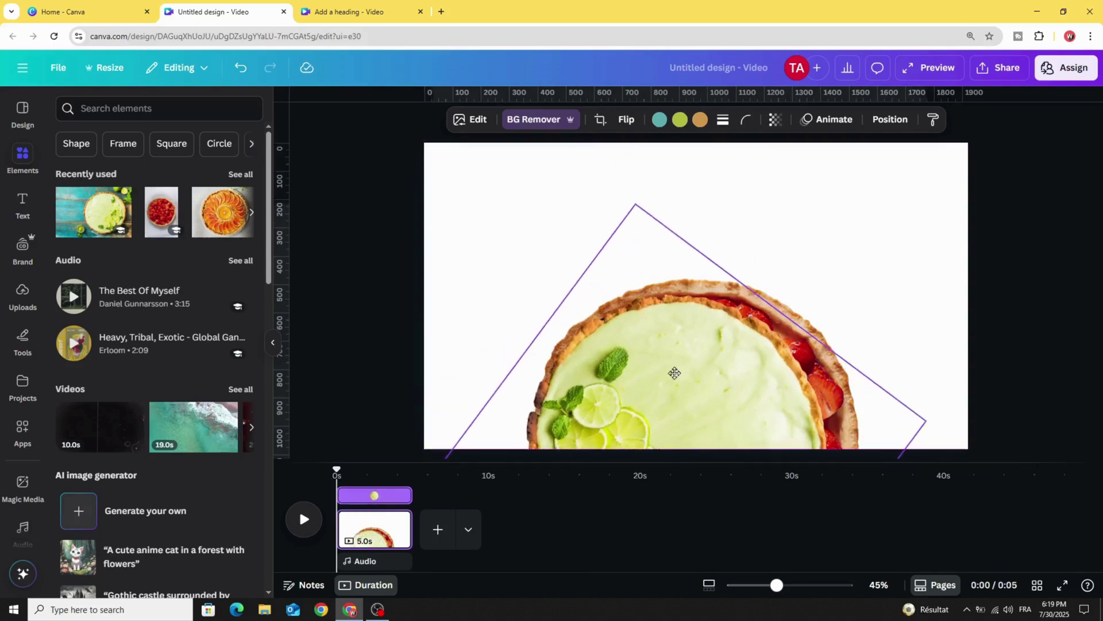
drag(634, 198, 593, 165)
drag(674, 330, 698, 336)
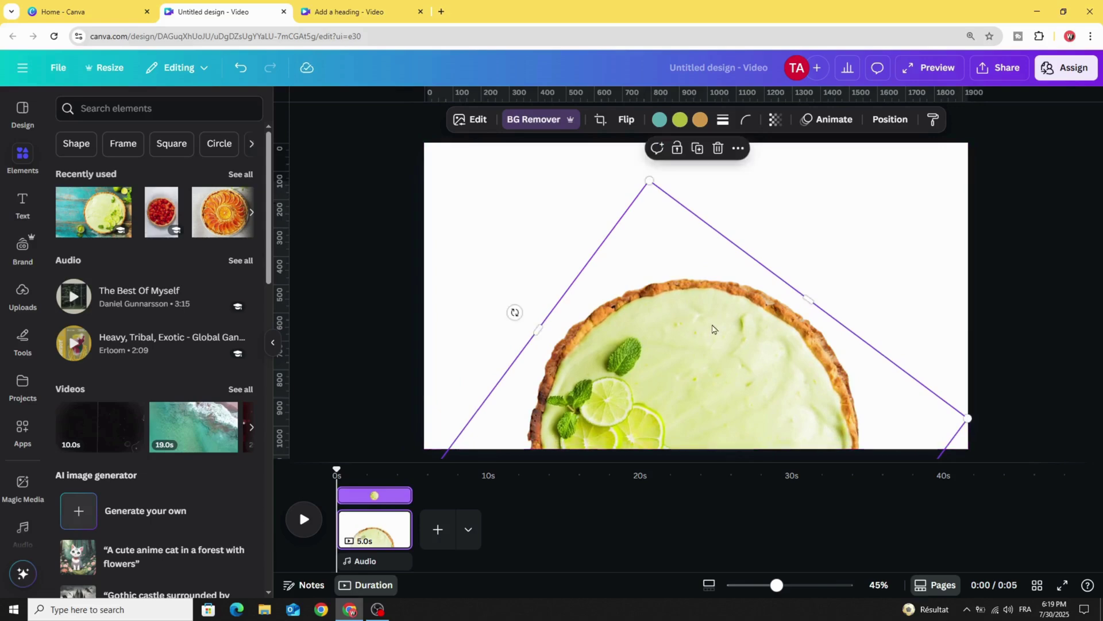
Add the orange tart photo background-free, crop both sides and enlarge it across the lower half.
click(212, 215)
click(550, 120)
drag(533, 319, 564, 319)
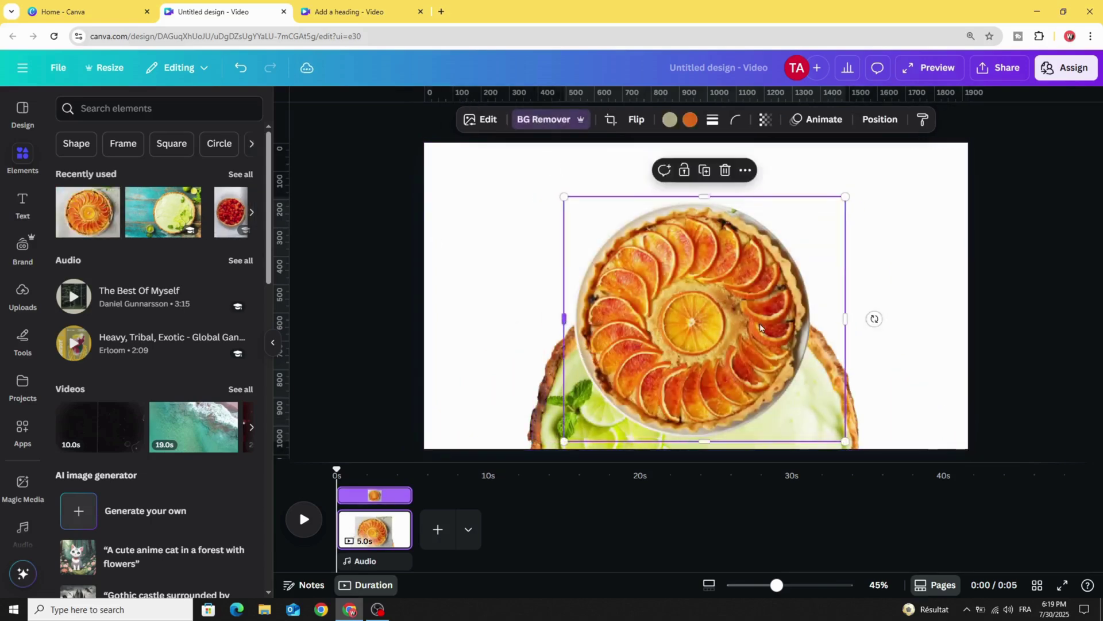
drag(826, 325, 820, 397)
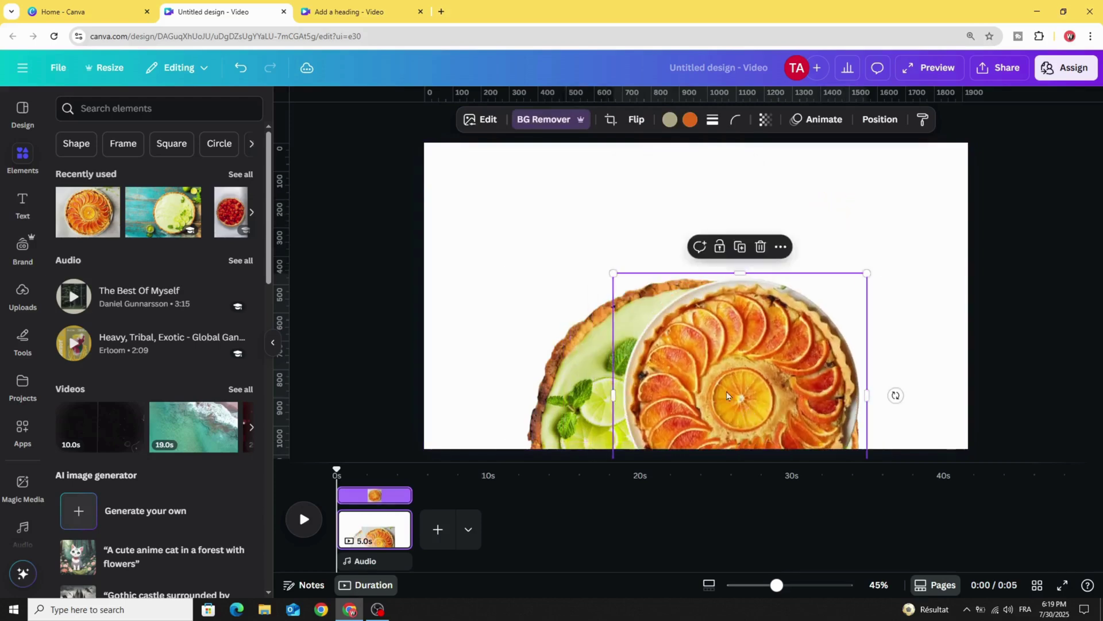
drag(613, 271, 494, 156)
drag(673, 259, 688, 375)
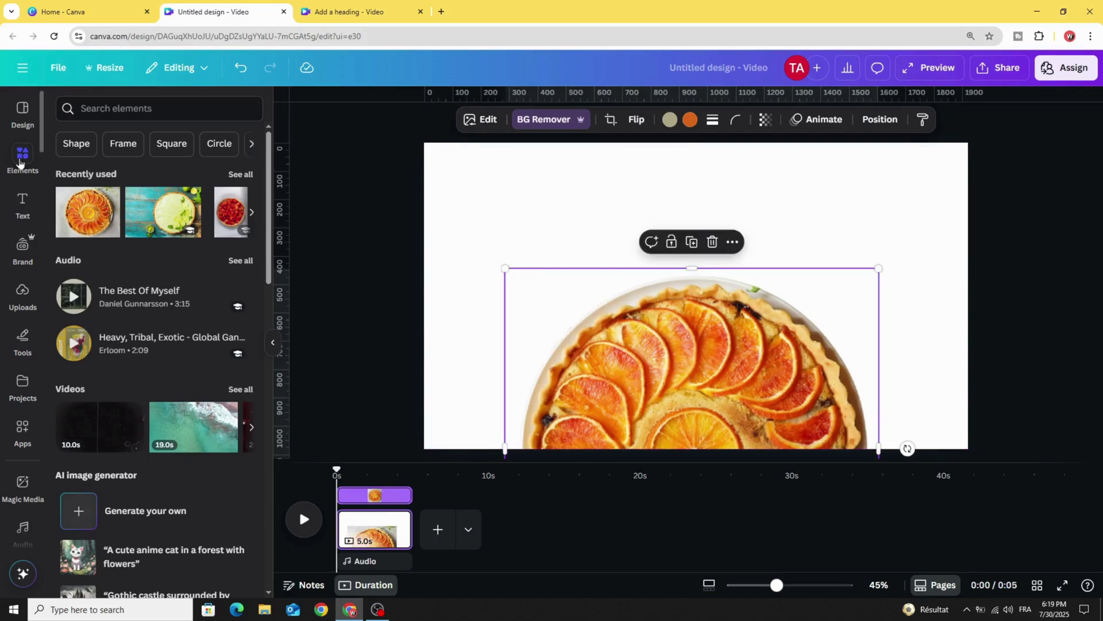
click(104, 102)
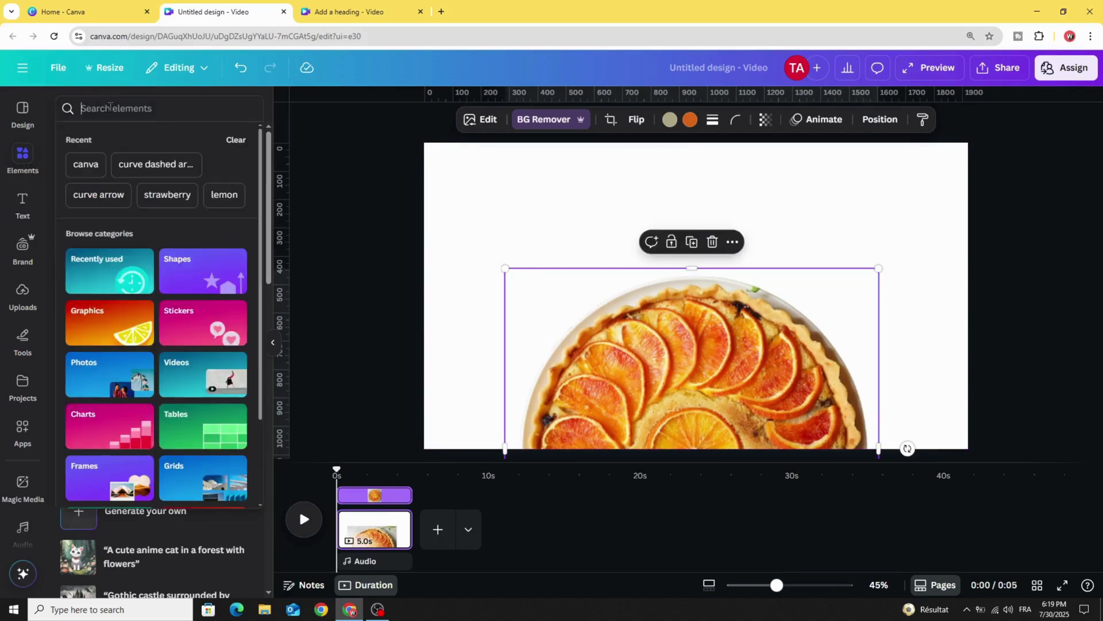
Place a small leafy lemon photo and a lemon slice photo on the tart.
click(224, 195)
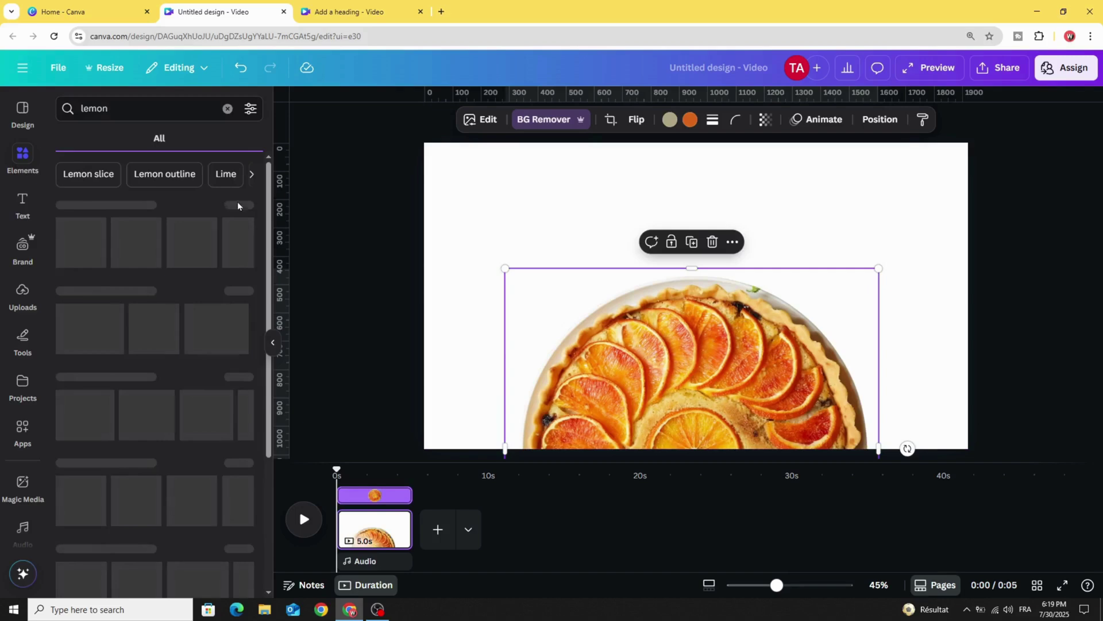
click(179, 141)
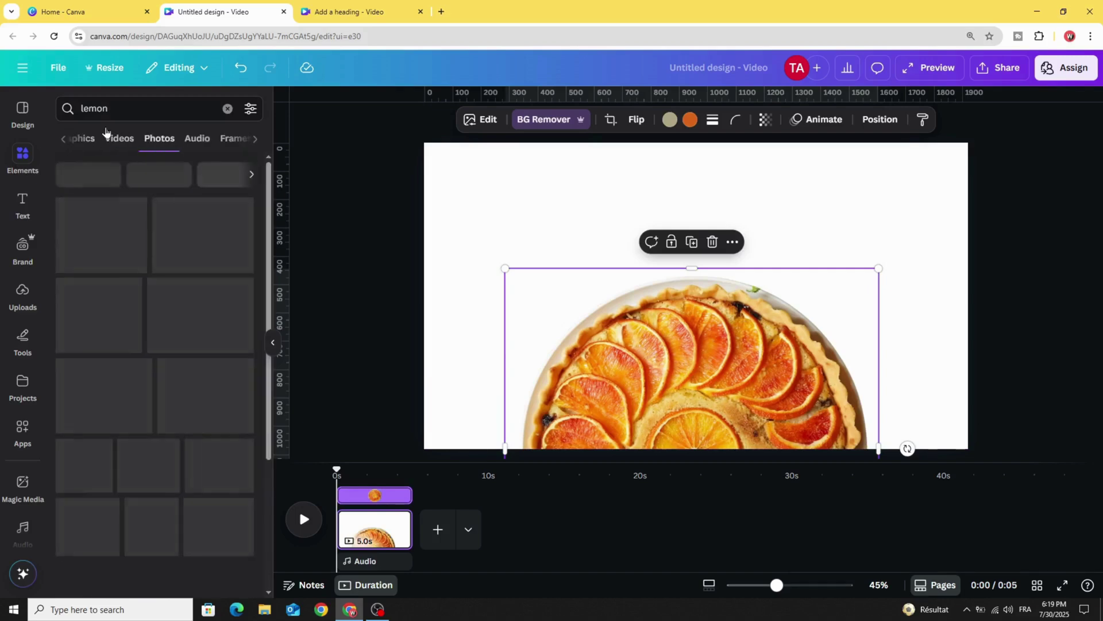
click(104, 233)
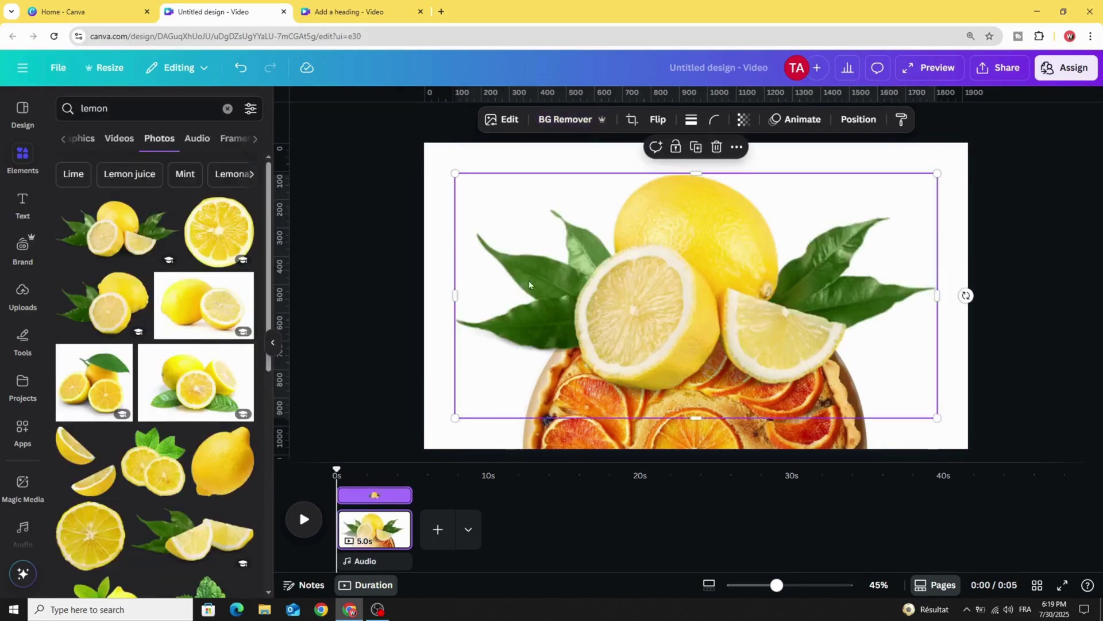
drag(937, 174, 621, 329)
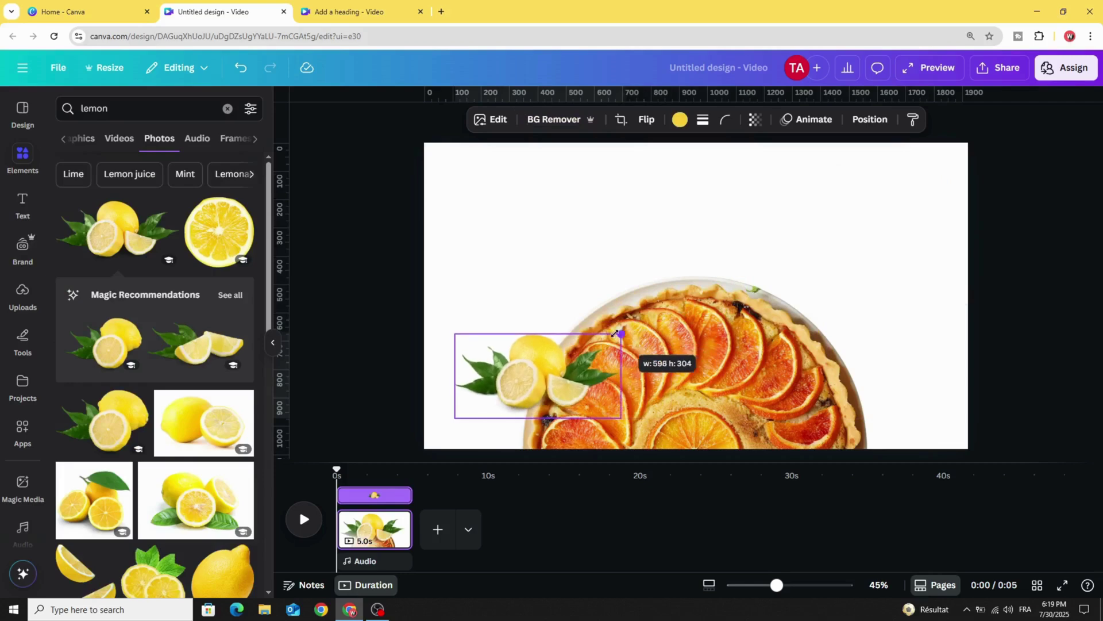
drag(480, 382, 604, 383)
click(221, 231)
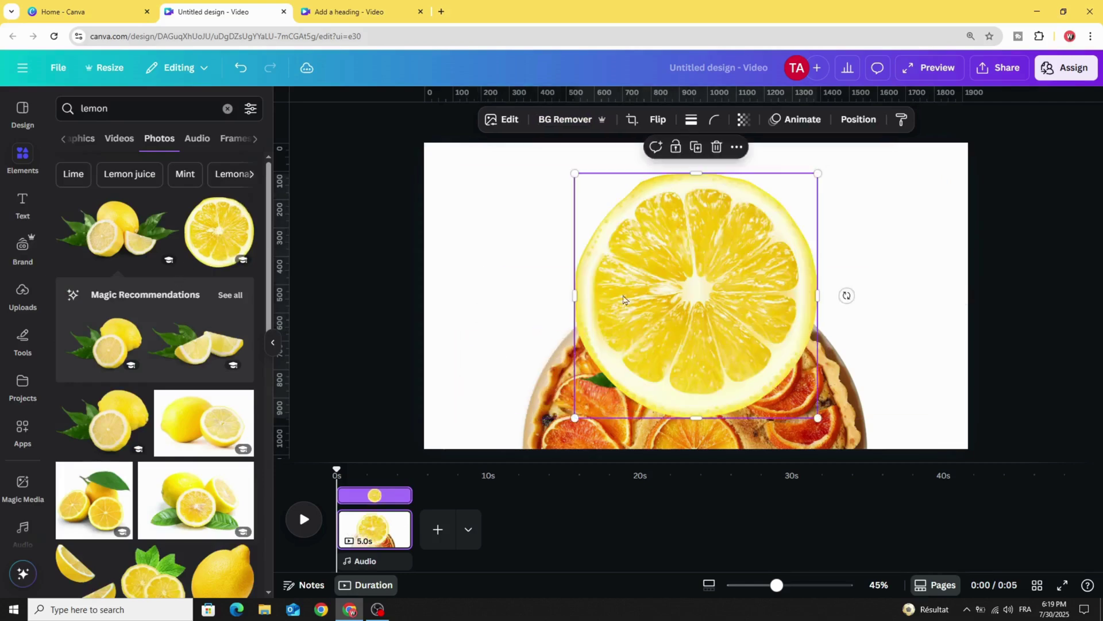
drag(820, 172, 660, 332)
drag(628, 371, 759, 370)
drag(688, 381, 702, 339)
drag(752, 406, 615, 427)
drag(719, 345, 742, 403)
Search for 'orange' and place a shrunken orange and orange slice over the tart.
click(149, 103)
double_click(153, 107)
text(ora)
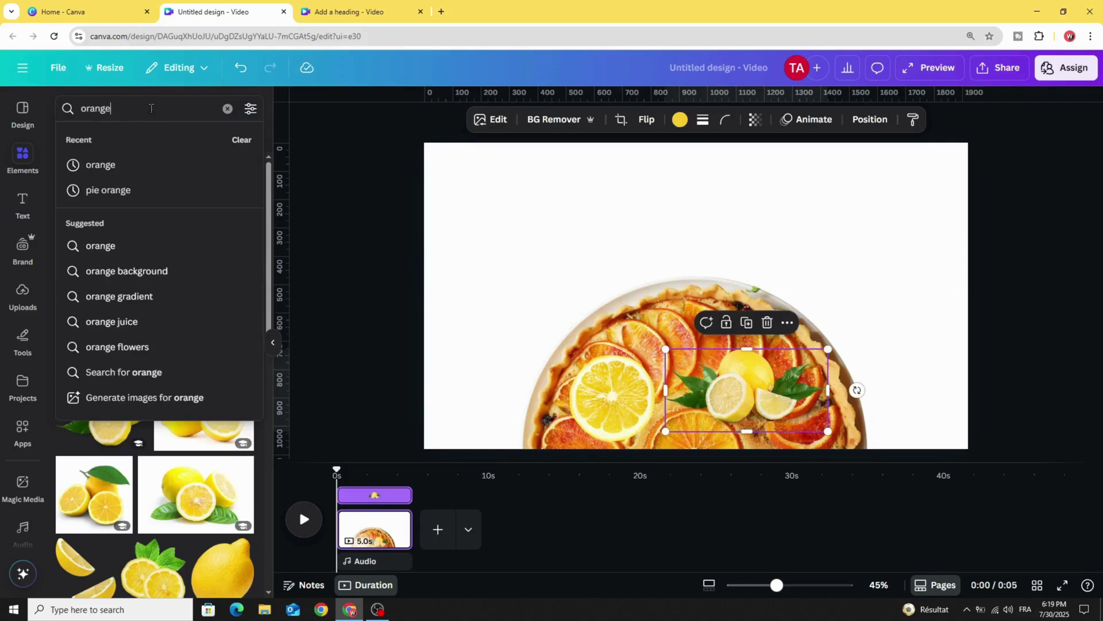
text(nge)
key(Return)
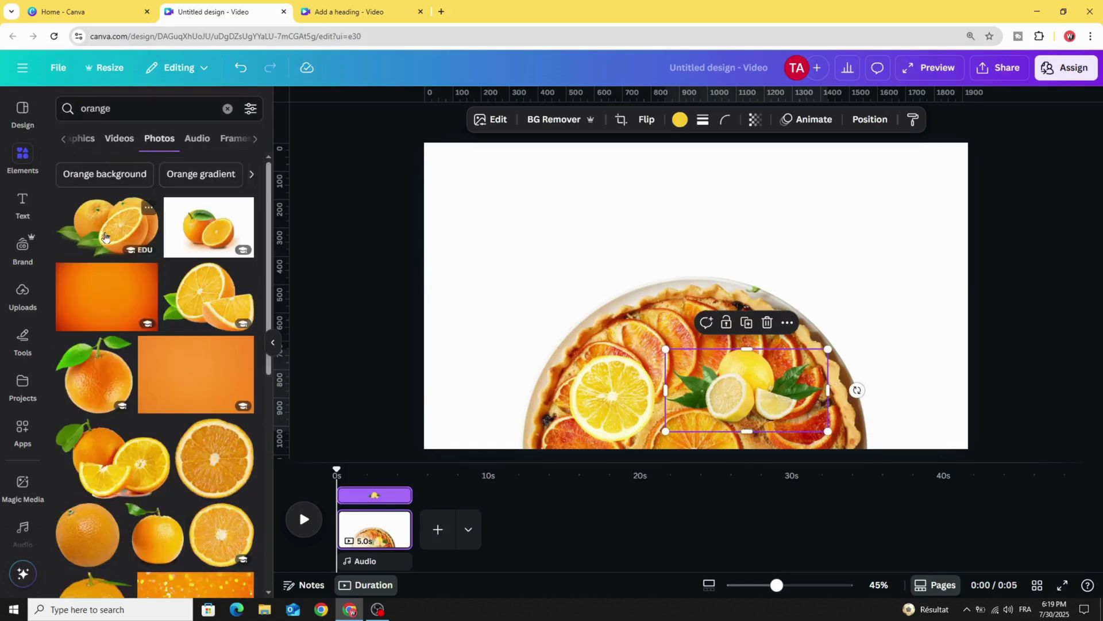
click(102, 489)
drag(867, 175, 628, 341)
drag(575, 379, 746, 397)
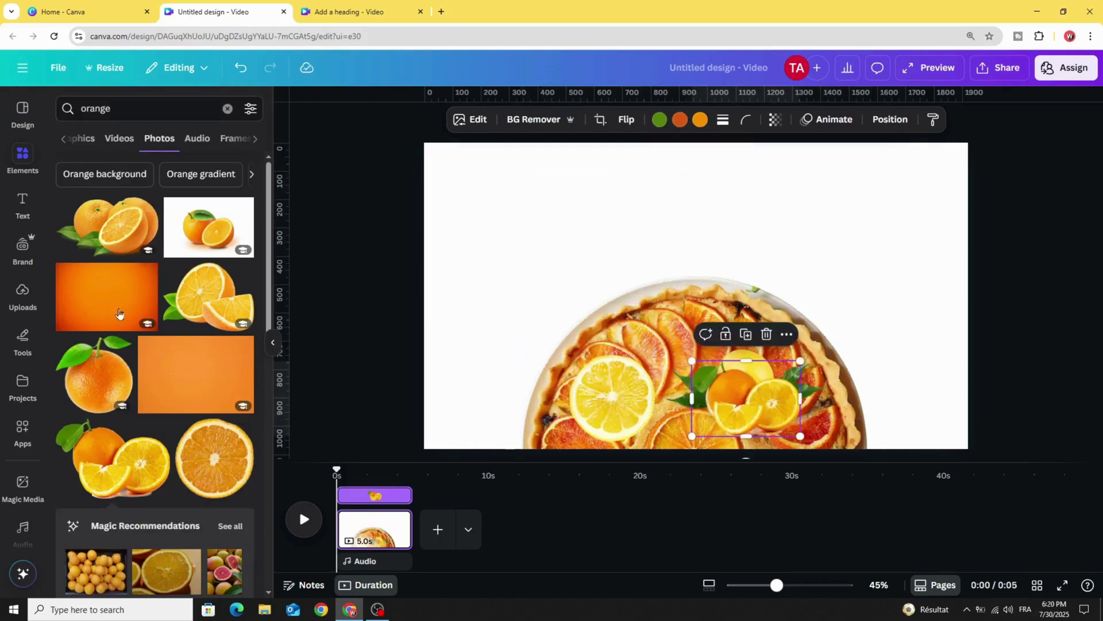
click(215, 458)
drag(819, 172, 621, 400)
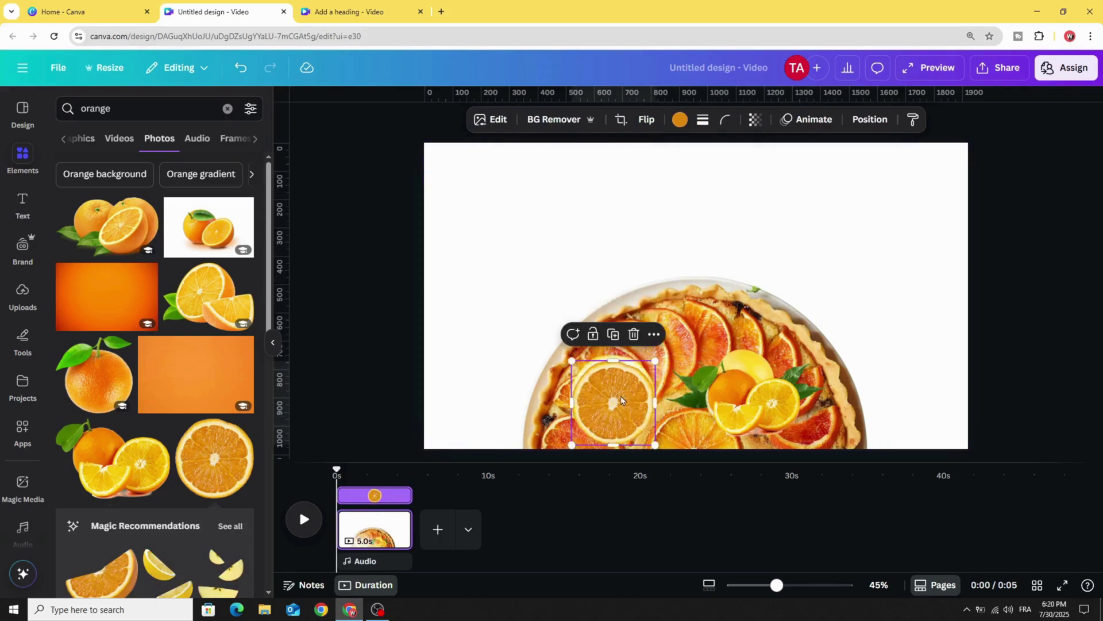
Search for strawberry and set two small strawberries on the pie's right and left sides.
click(130, 108)
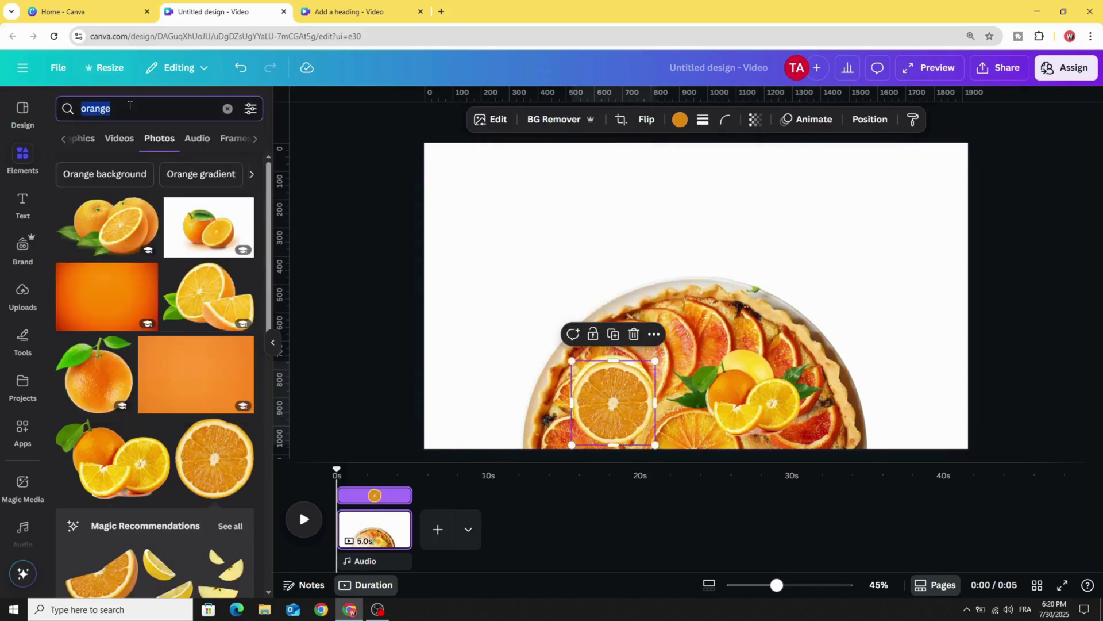
text(tr)
click(132, 227)
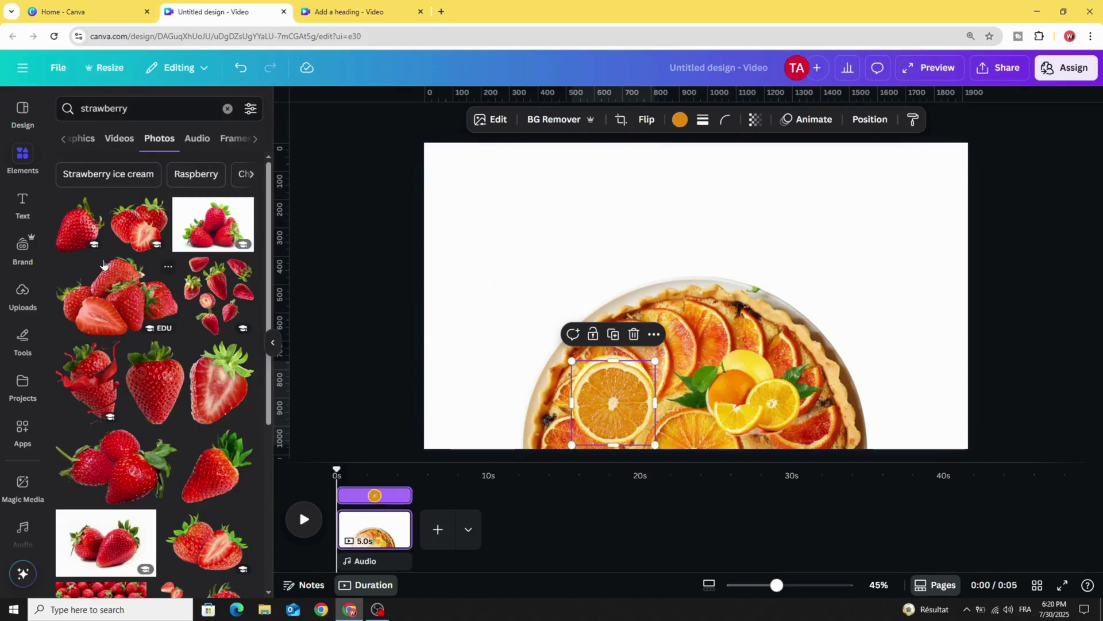
click(139, 224)
drag(828, 170, 671, 319)
drag(640, 360, 772, 383)
click(66, 236)
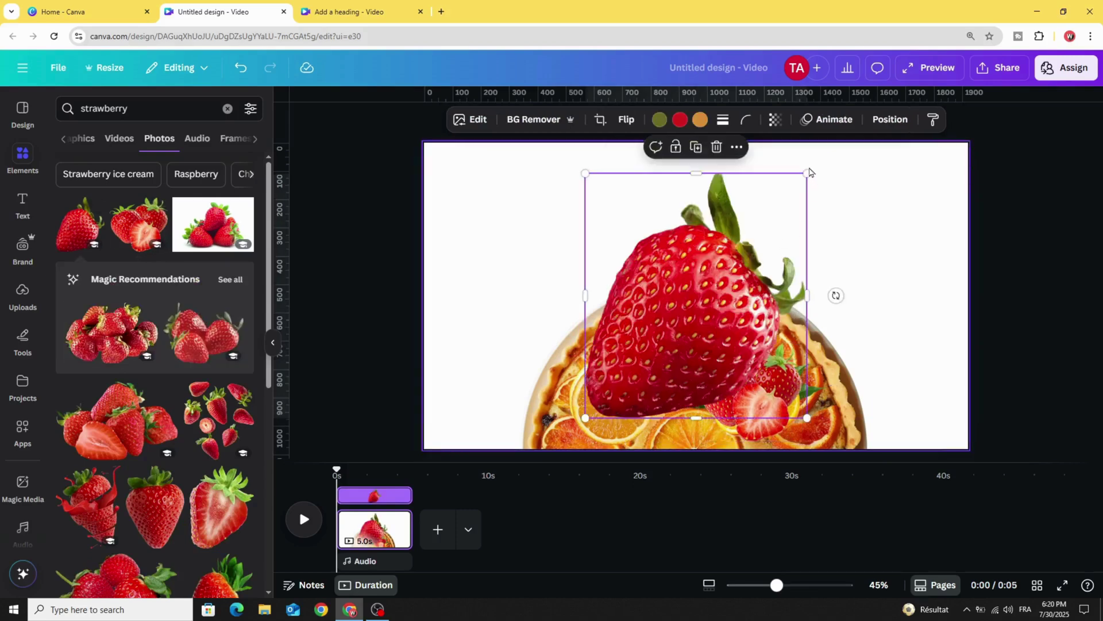
drag(805, 173, 635, 362)
drag(611, 403, 614, 388)
In the Layers list, move the blood-orange tart, lime and pomegranate layers to the top.
right_click(634, 366)
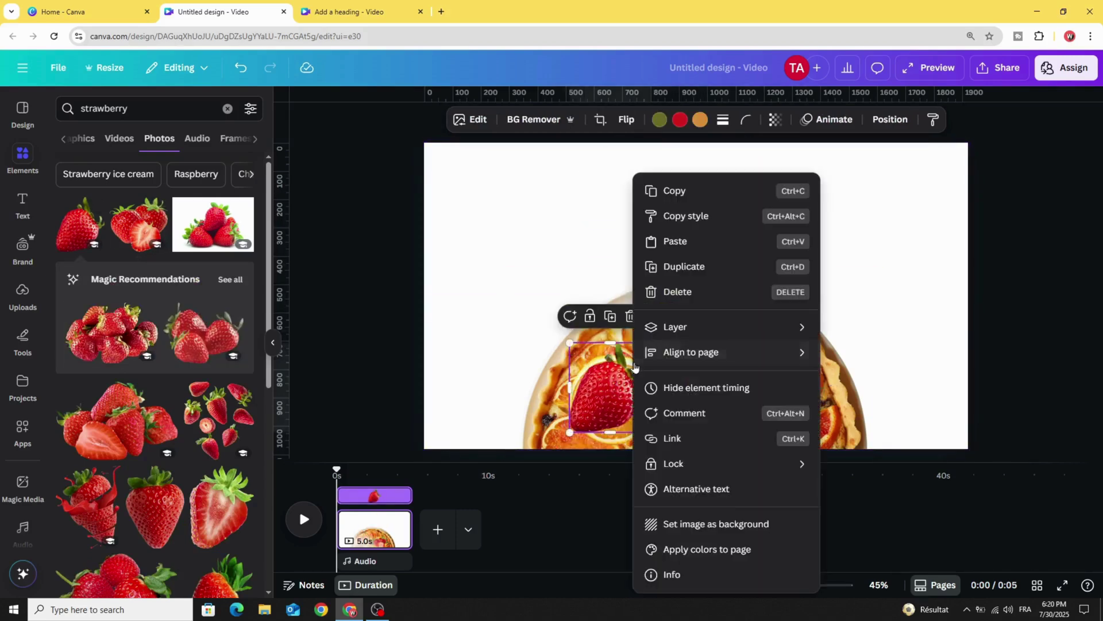
mouse_move(807, 332)
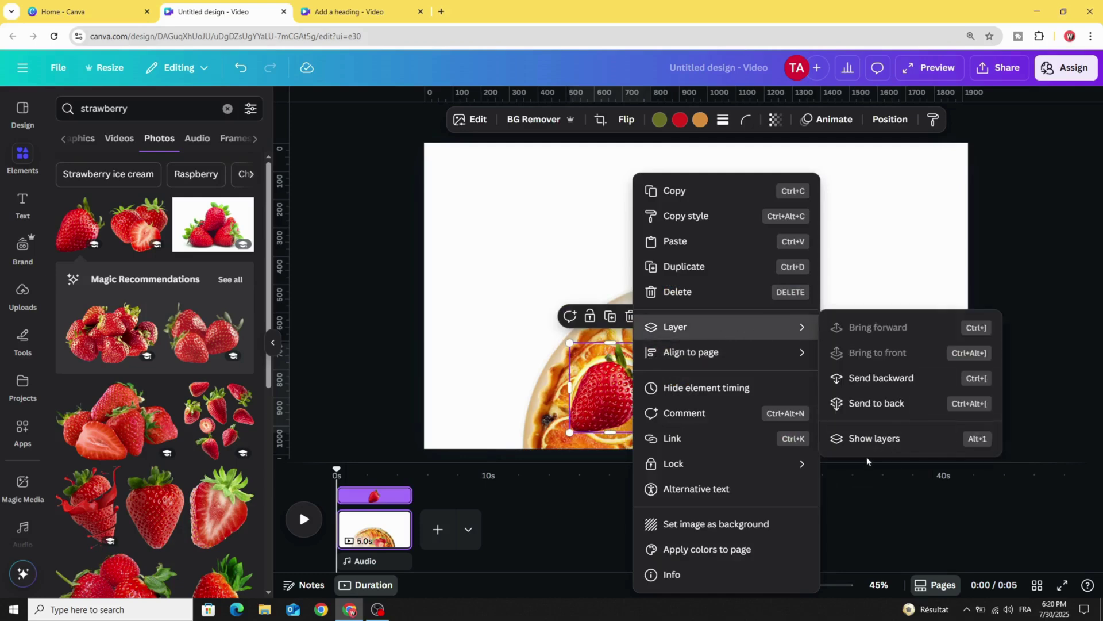
click(922, 440)
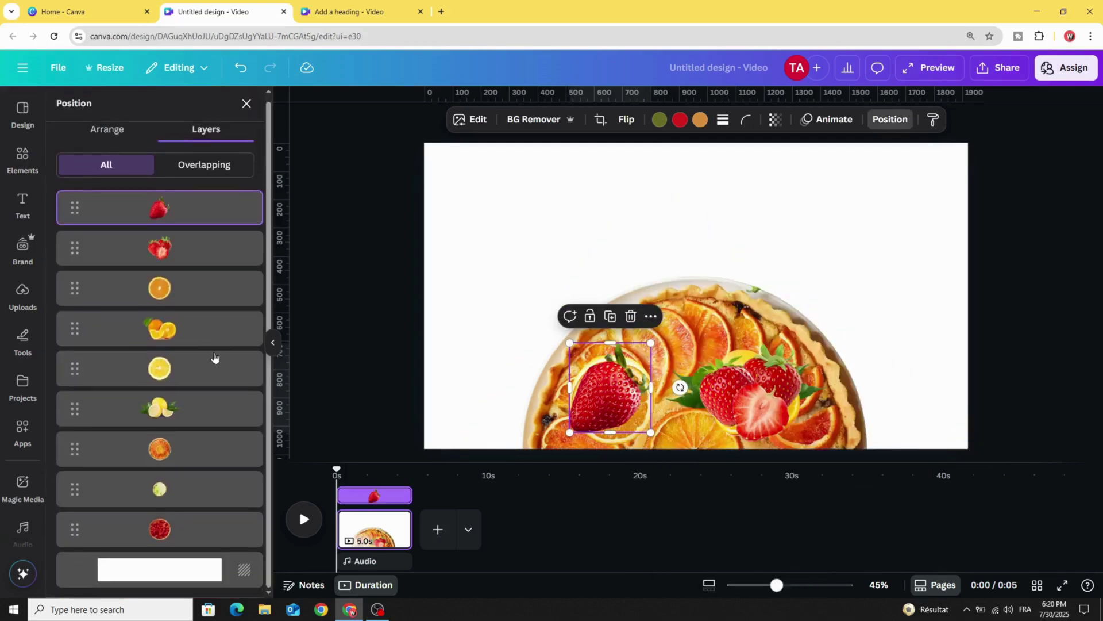
drag(206, 402, 210, 199)
drag(200, 503, 197, 245)
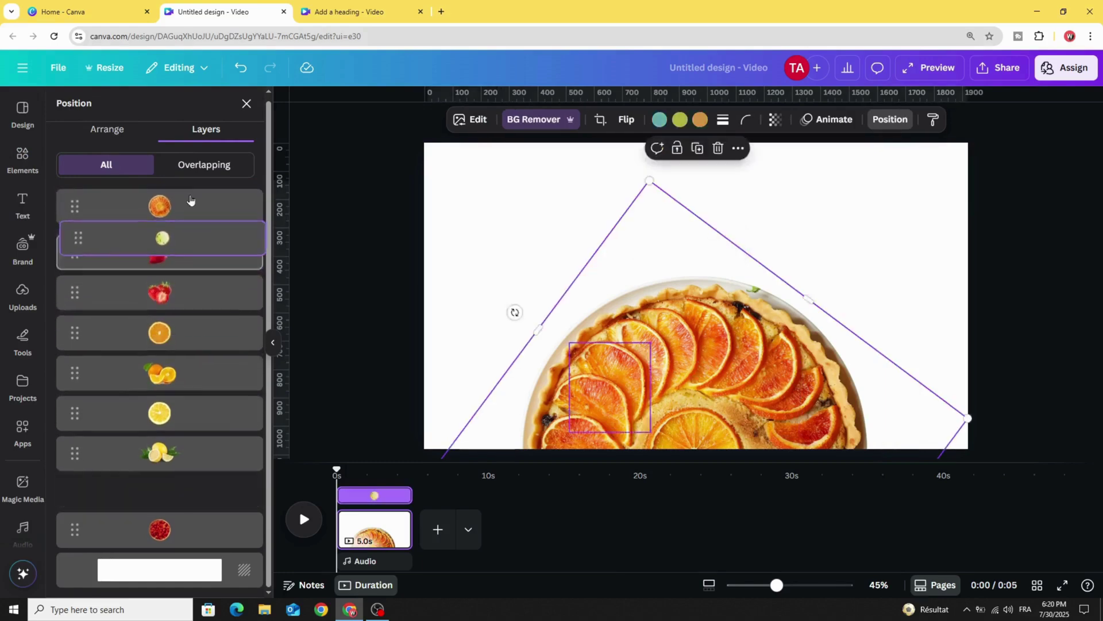
drag(192, 527, 191, 266)
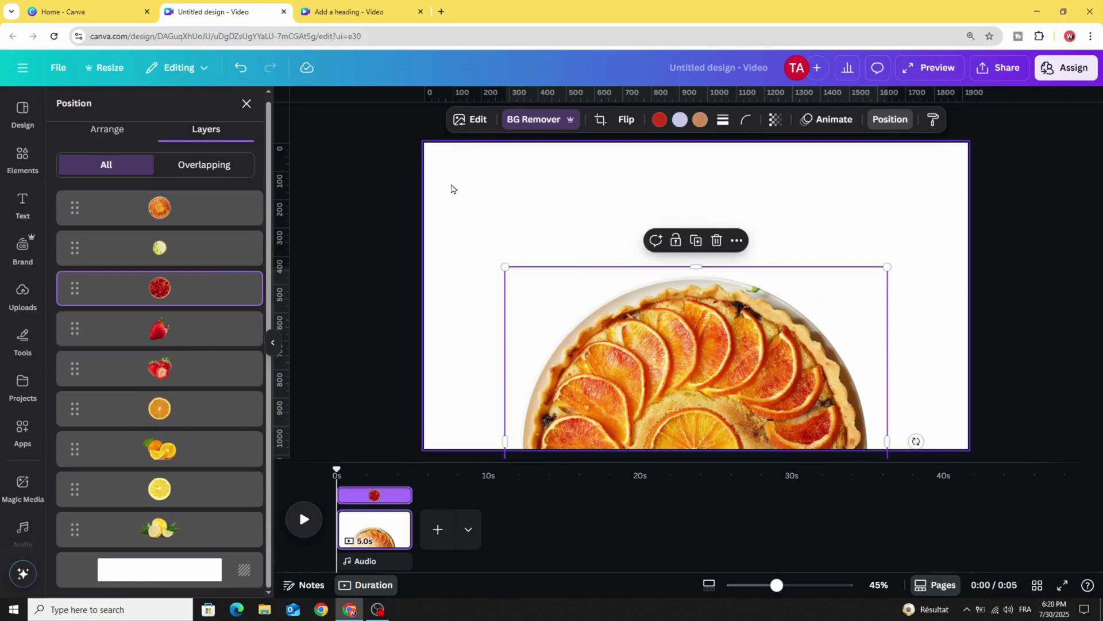
click(469, 191)
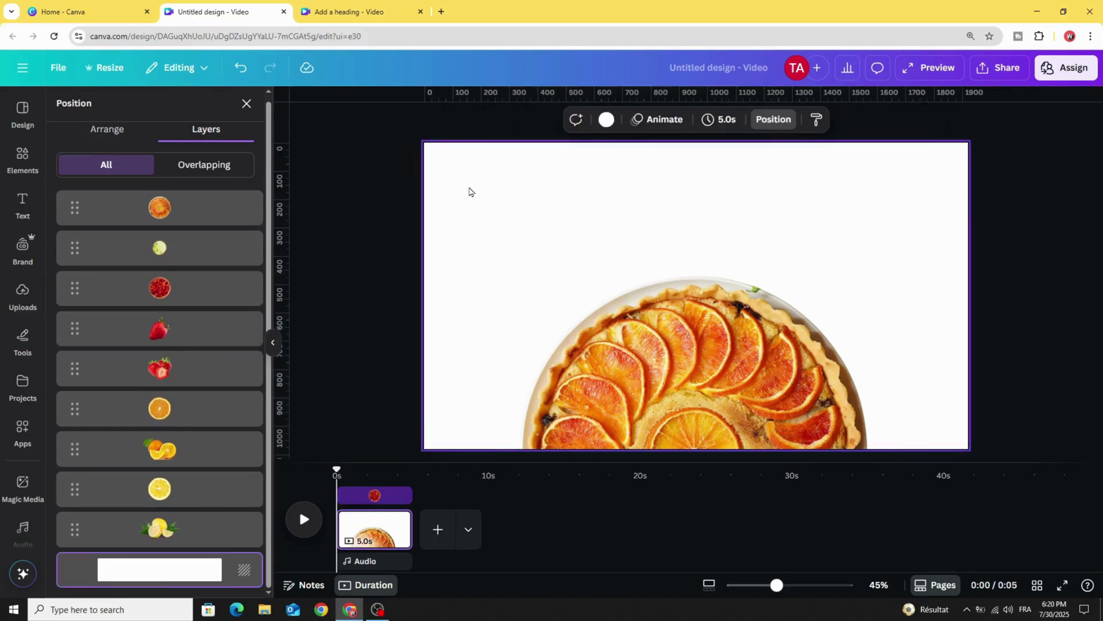
Apply a gradient background with a deeper red start and a yellow end, then add a heading.
click(606, 121)
scroll(141, 397, down, 2)
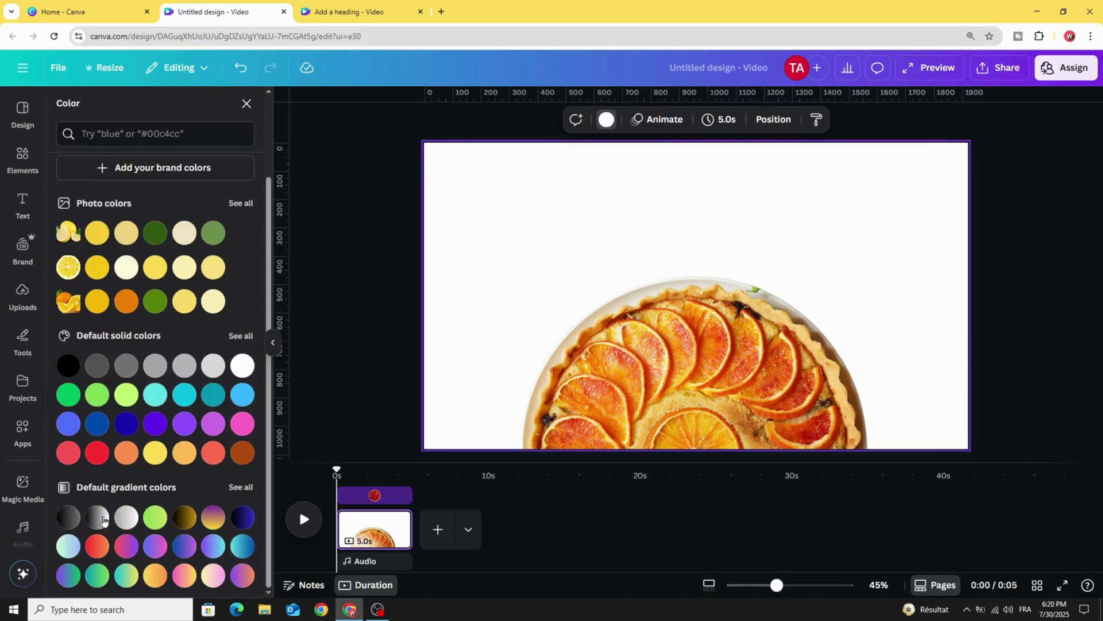
click(96, 548)
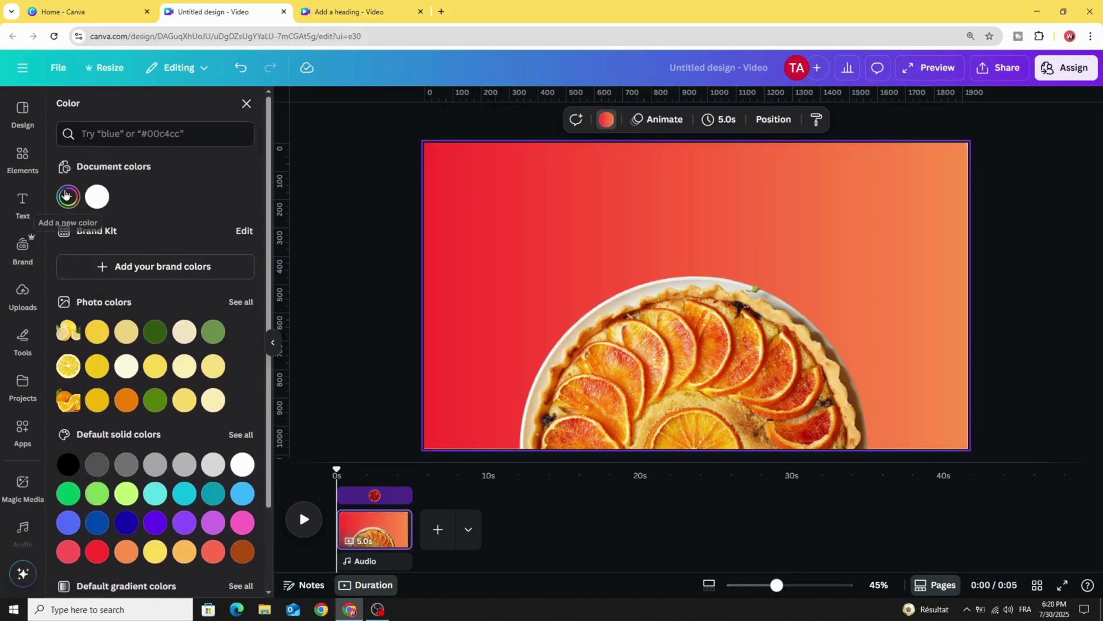
click(65, 196)
click(81, 291)
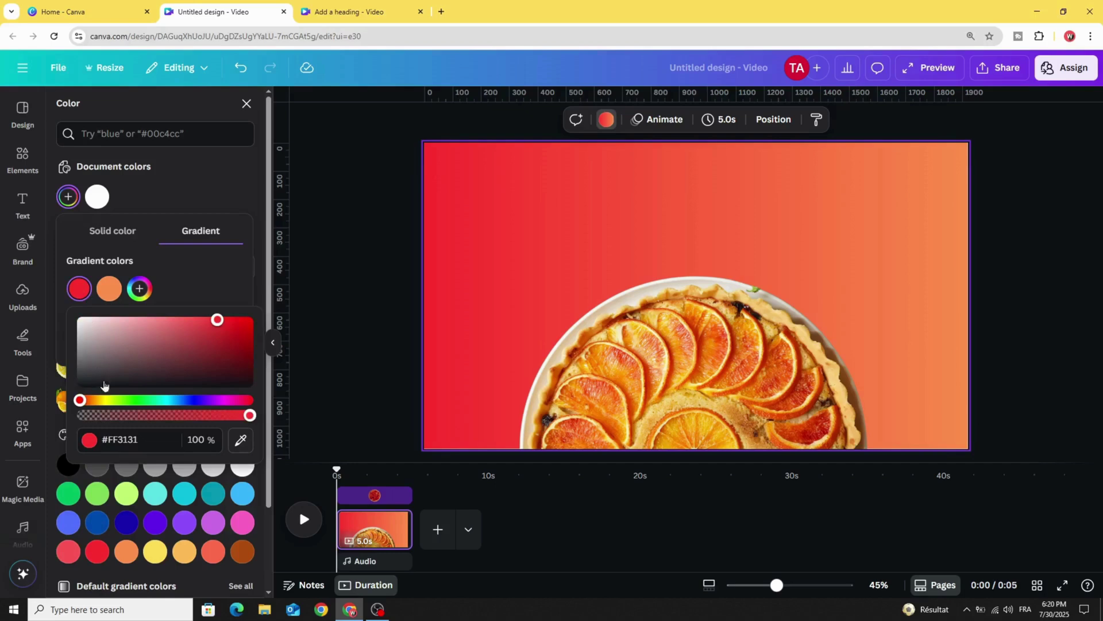
drag(225, 332, 235, 322)
click(110, 286)
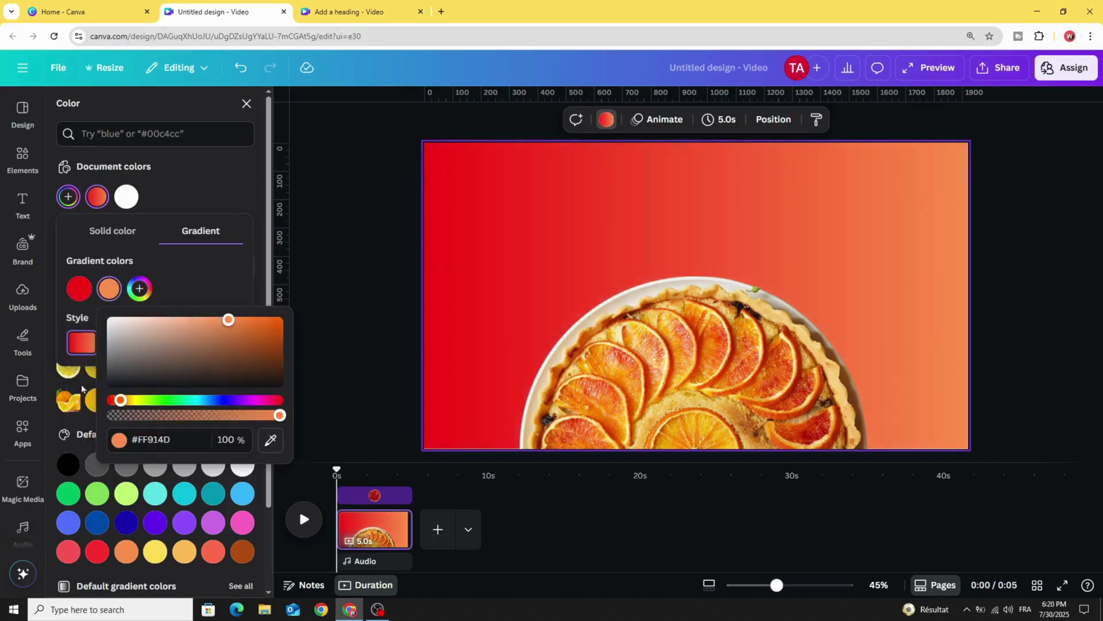
click(136, 400)
click(258, 327)
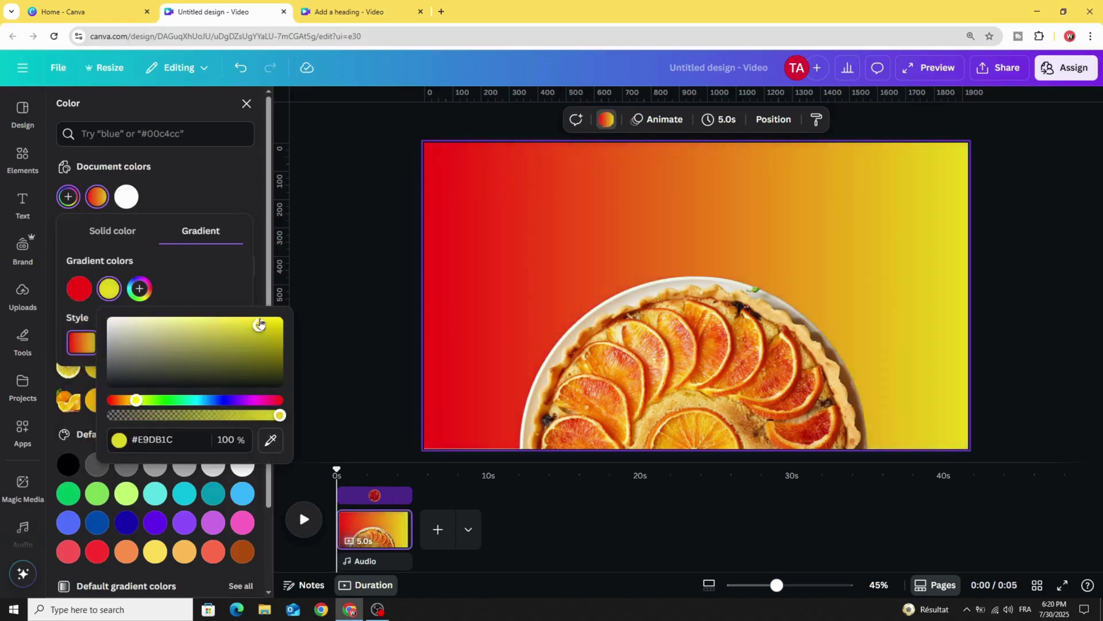
click(345, 260)
click(23, 201)
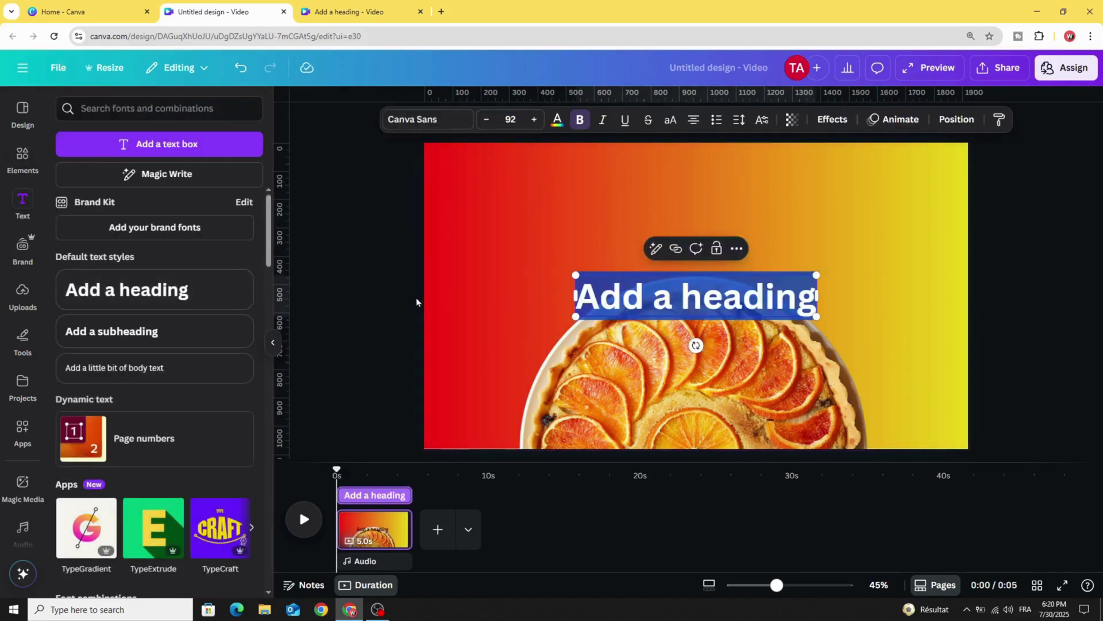
Type 'ORANGE PIE' into the heading and widen it to fit one line.
text(ORANGE PUI)
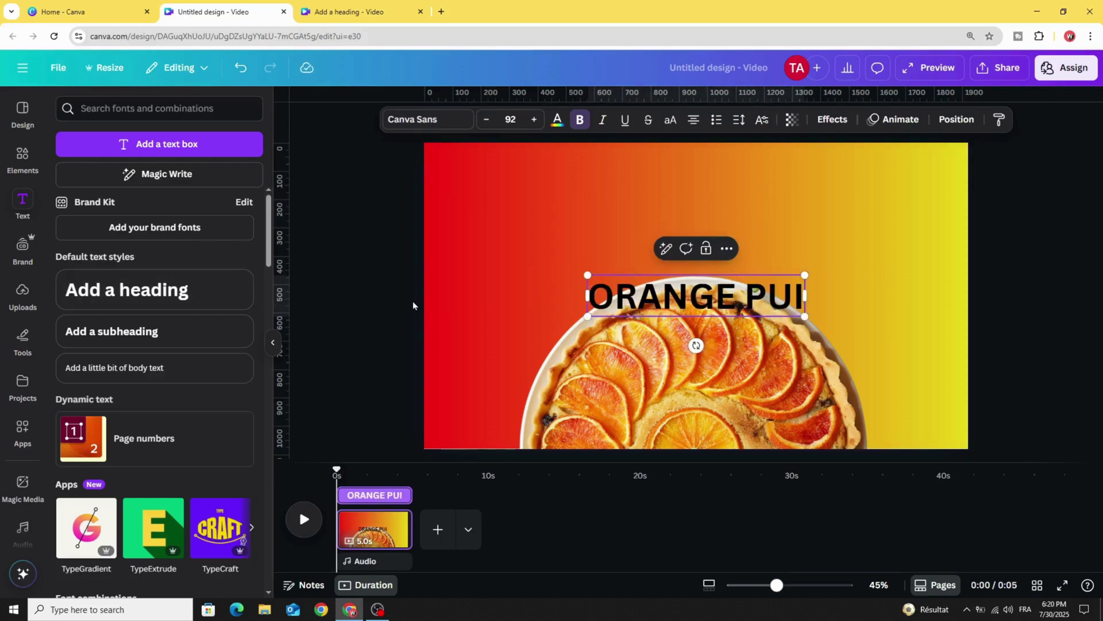
key(BackSpace)
key(BackSpace)
text(I)
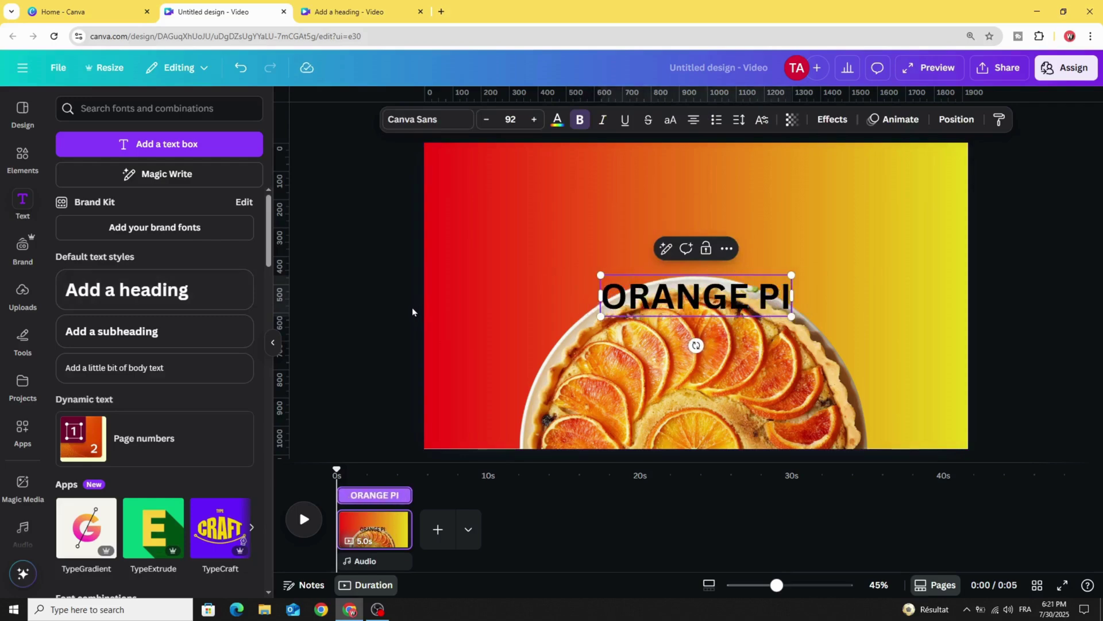
text(E)
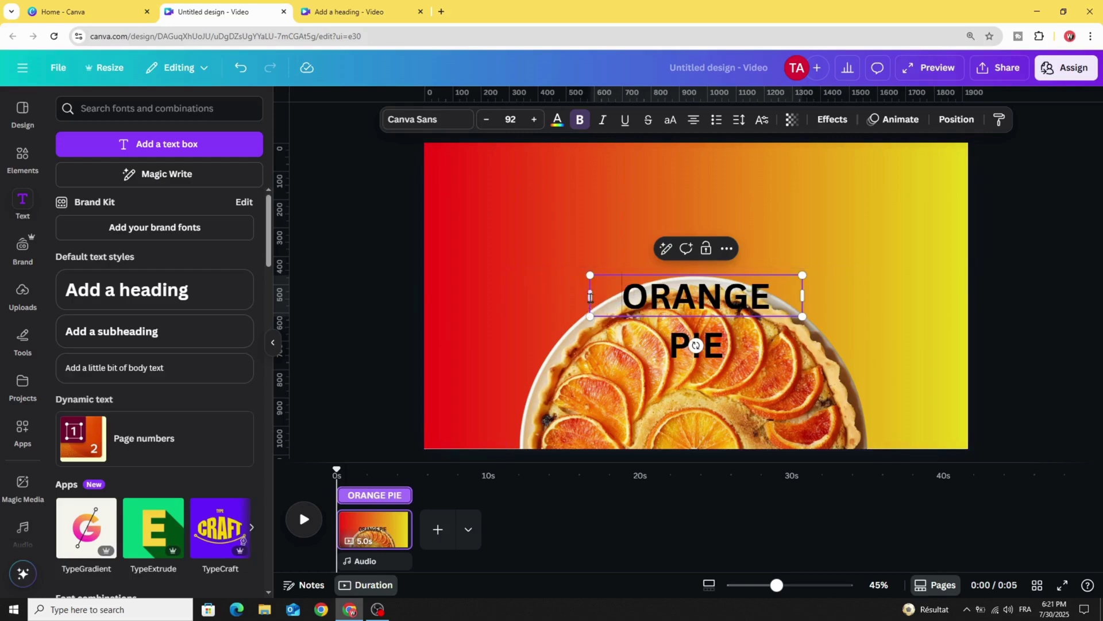
drag(588, 297, 554, 297)
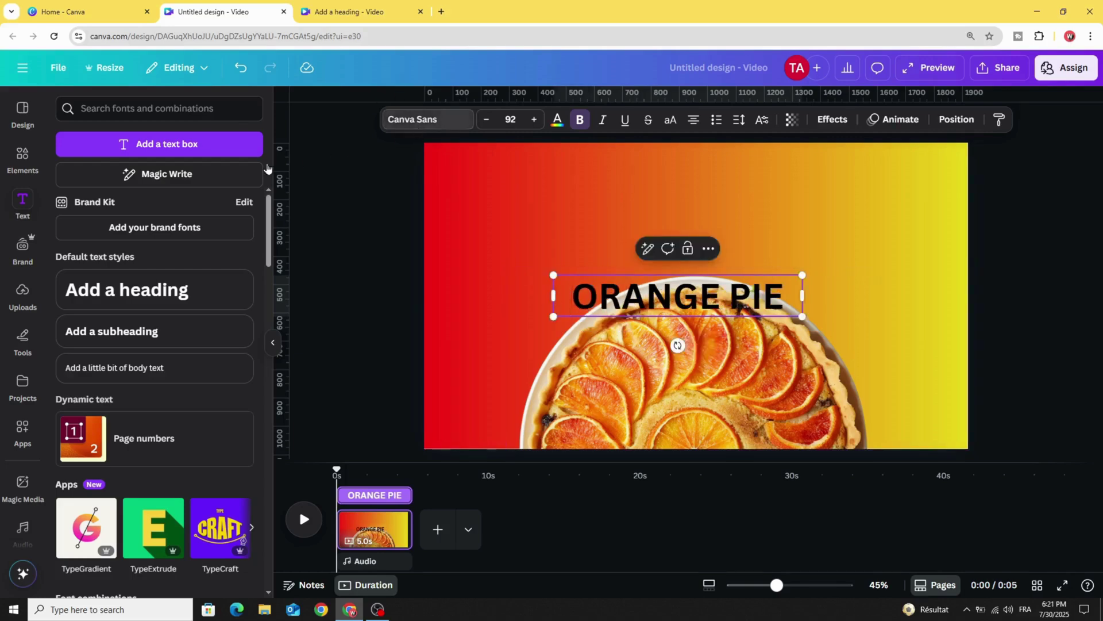
Make ORANGE PIE white Swung Note at size 104 and move it near the top.
click(428, 119)
scroll(150, 374, down, 2)
click(143, 359)
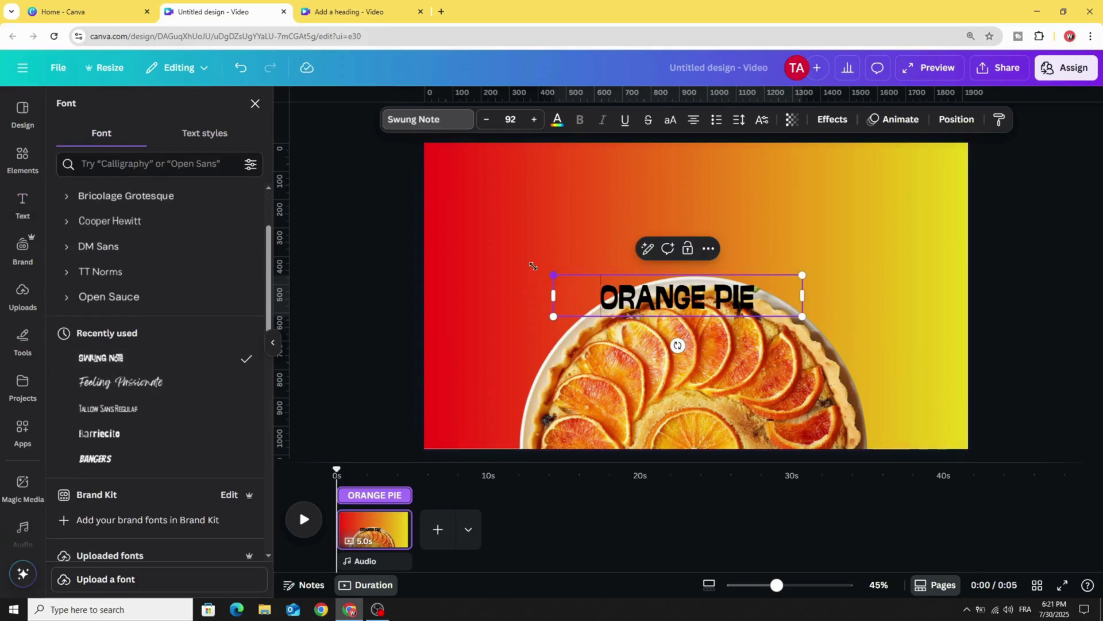
drag(538, 270, 505, 265)
click(557, 119)
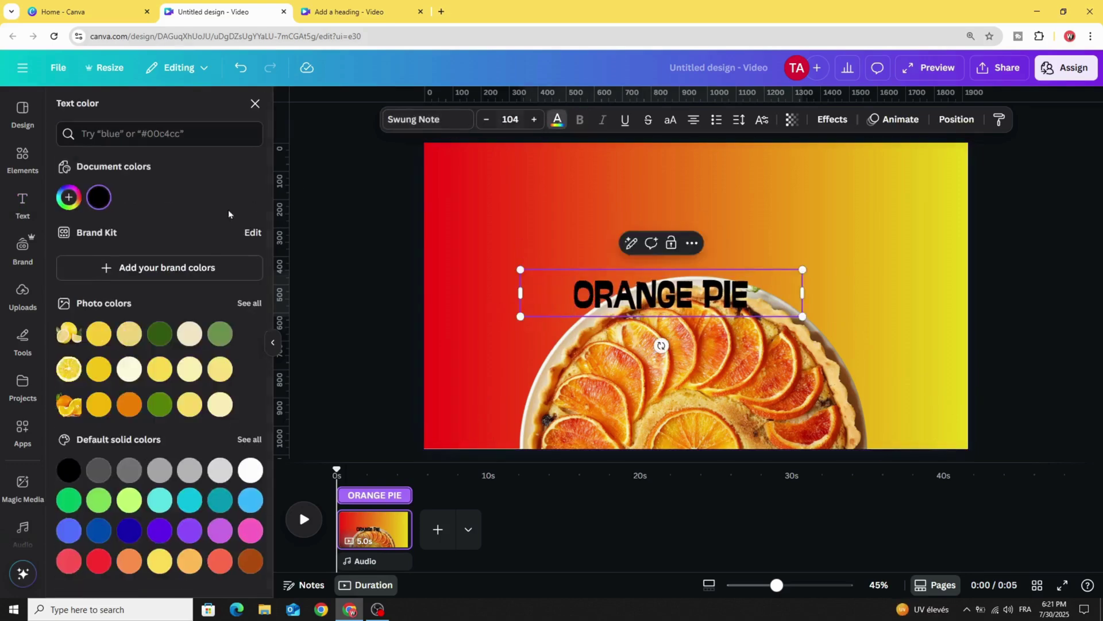
click(250, 470)
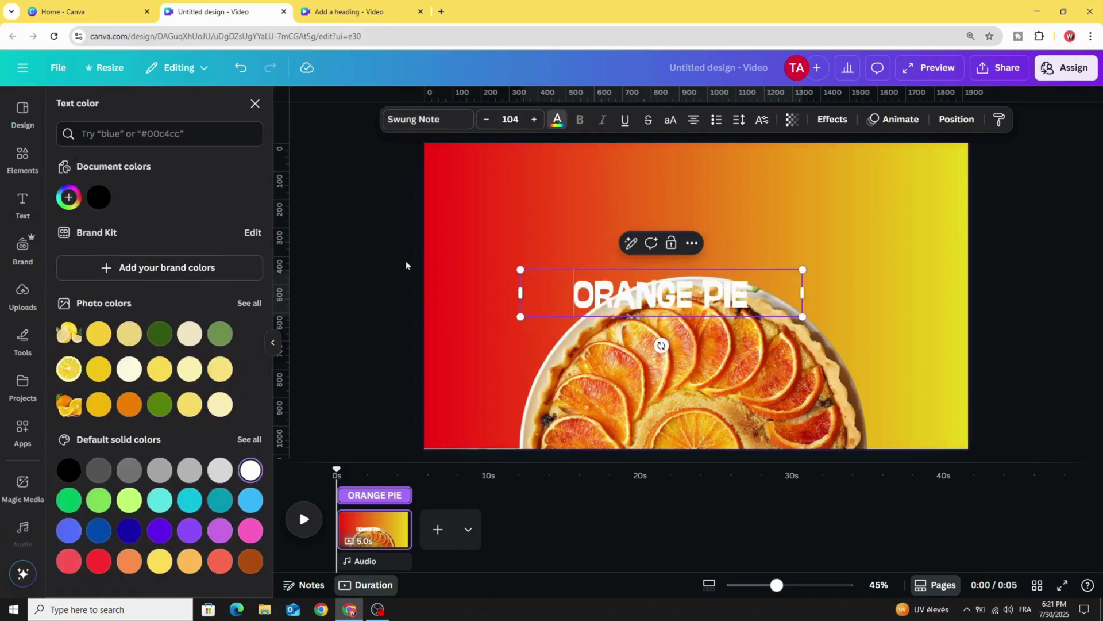
click(393, 279)
drag(620, 303, 651, 192)
mouse_move(545, 184)
mouse_down()
mouse_move(584, 182)
mouse_move(565, 189)
mouse_up()
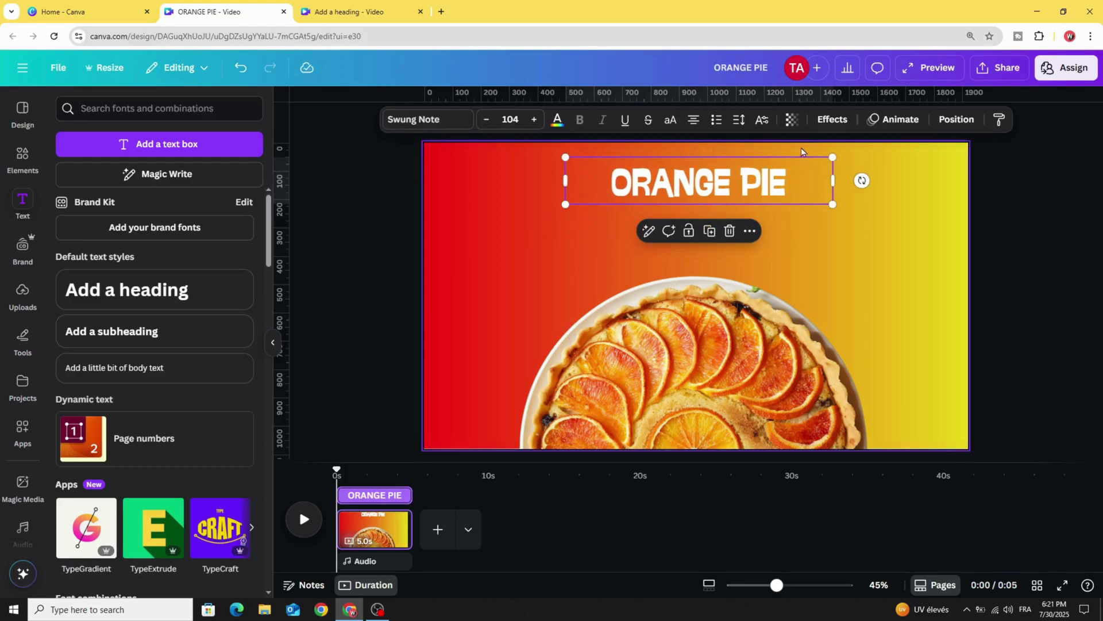
Duplicate the ORANGE PIE heading into LEMON PIE and STRAWBERRY PIE text boxes.
click(380, 224)
click(682, 195)
click(711, 231)
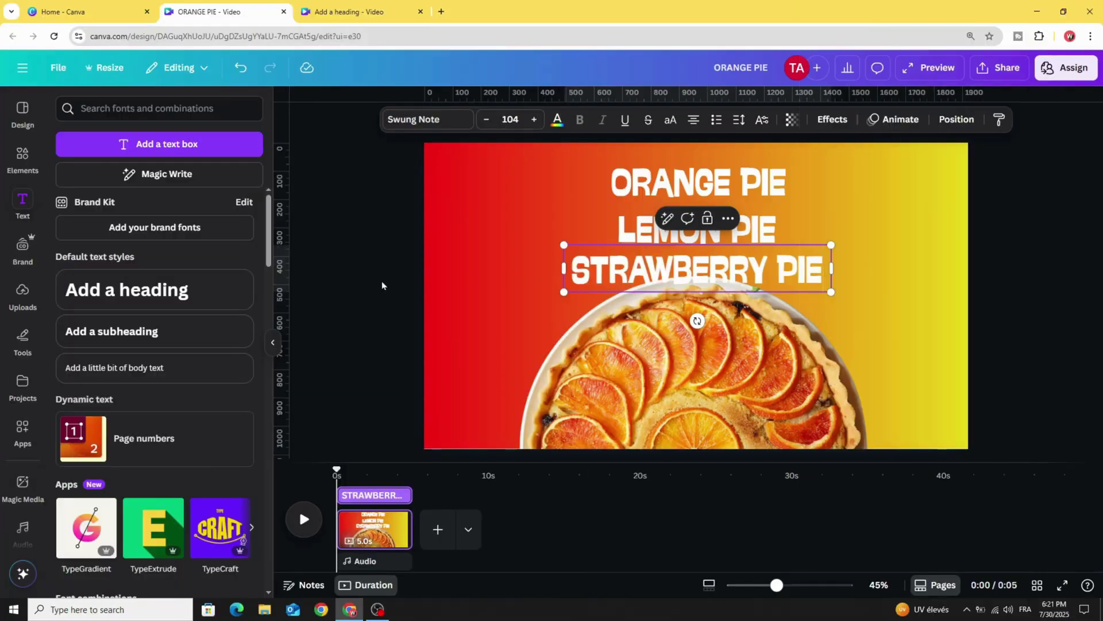
click(382, 283)
click(696, 230)
click(566, 193)
click(676, 191)
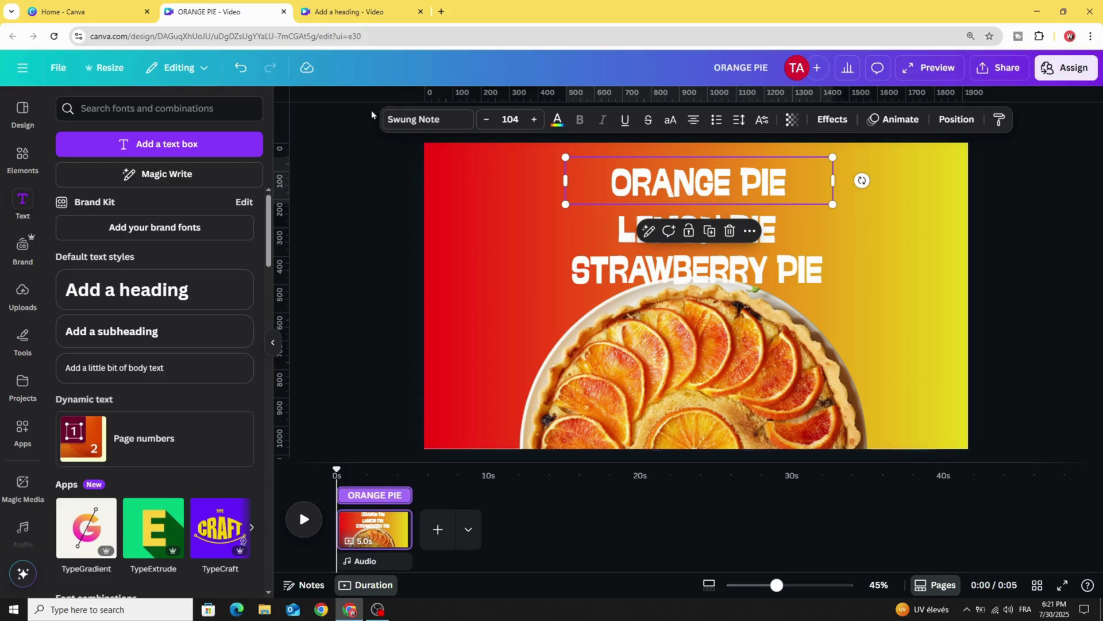
Add a guide at the heading's top and move LEMON PIE and STRAWBERRY PIE off the left edge.
drag(355, 99, 369, 154)
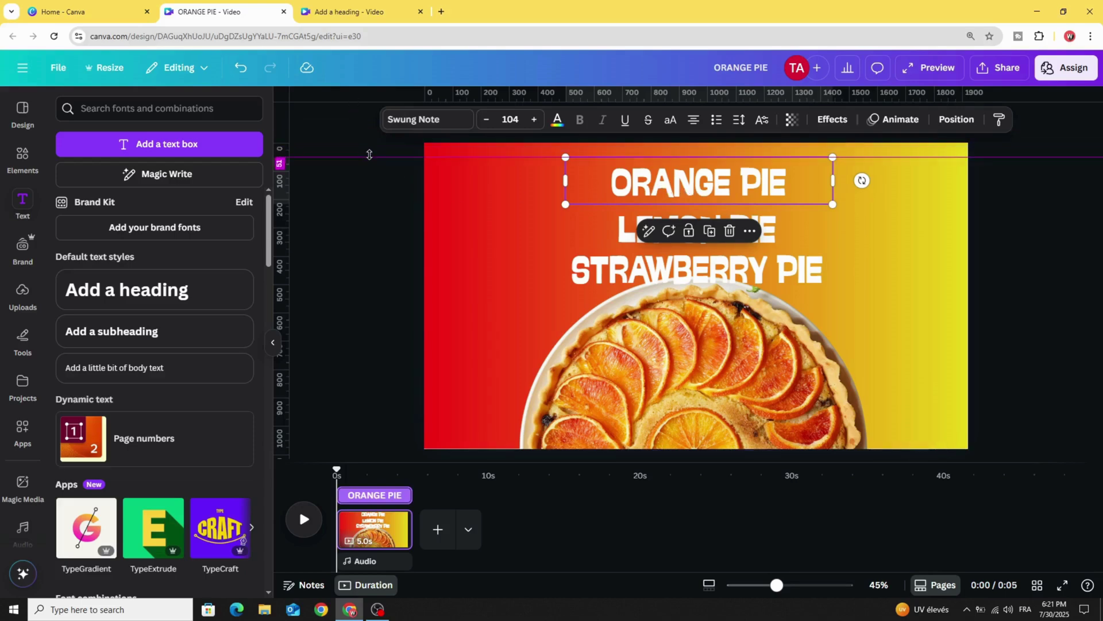
click(598, 241)
drag(598, 241, 412, 193)
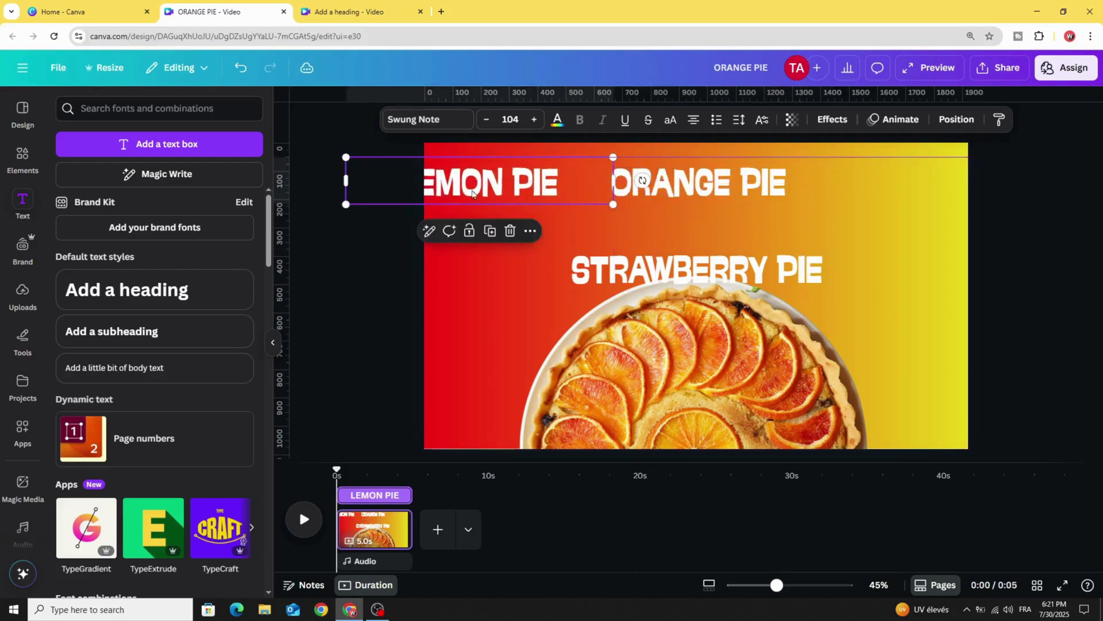
key(shift+Left)
key(shift+Left)
key(shift+Left)
key(shift+Left)
key(shift+Left)
key(shift+Left)
key(shift+Left)
key(shift+Left)
key(shift+Left)
key(shift+Left)
key(shift+Left)
key(shift+Left)
key(shift+Left)
key(shift+Left)
key(shift+Left)
key(shift+Left)
key(shift+Left)
key(shift+Left)
key(shift+Left)
key(shift+Left)
drag(399, 193, 400, 192)
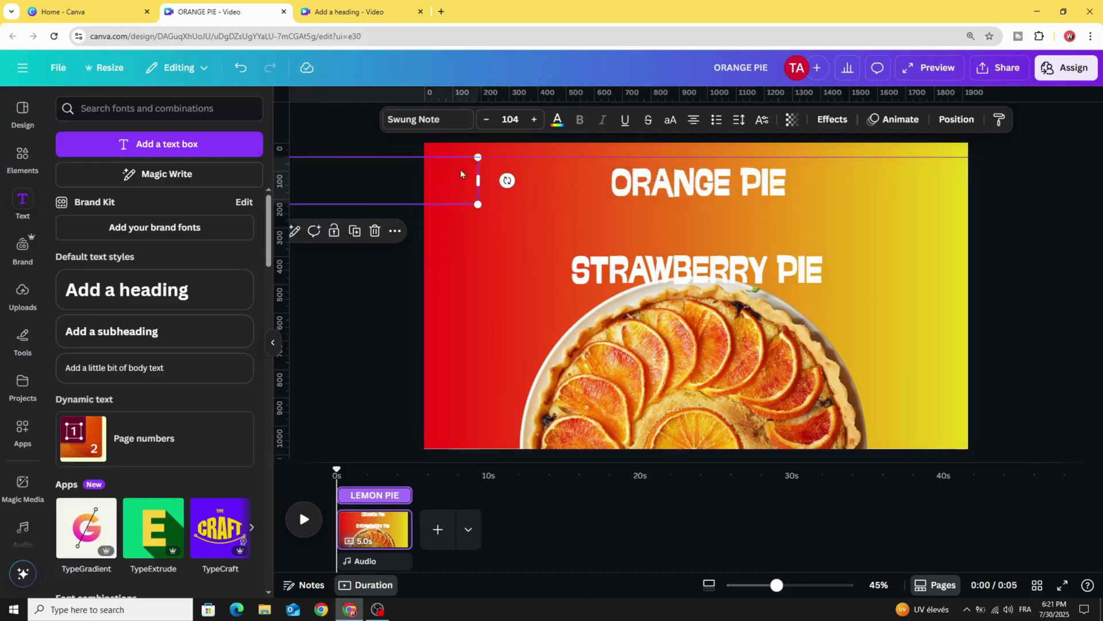
drag(652, 271, 345, 181)
drag(468, 182, 387, 180)
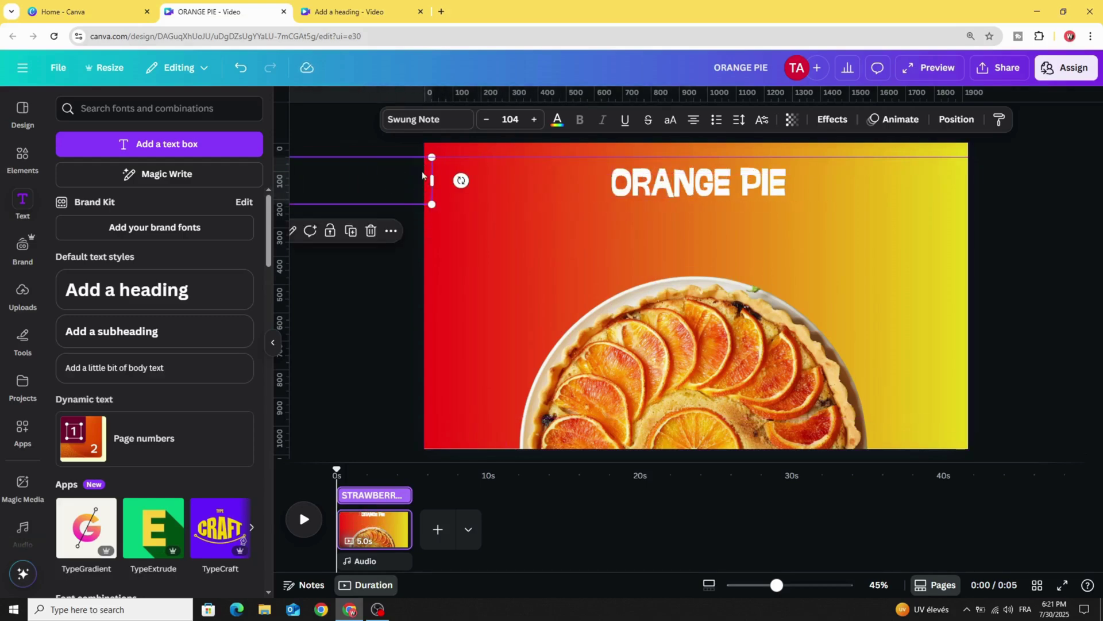
Through the Layers list, move the orange slice top-left and the leafy oranges top-right.
click(385, 317)
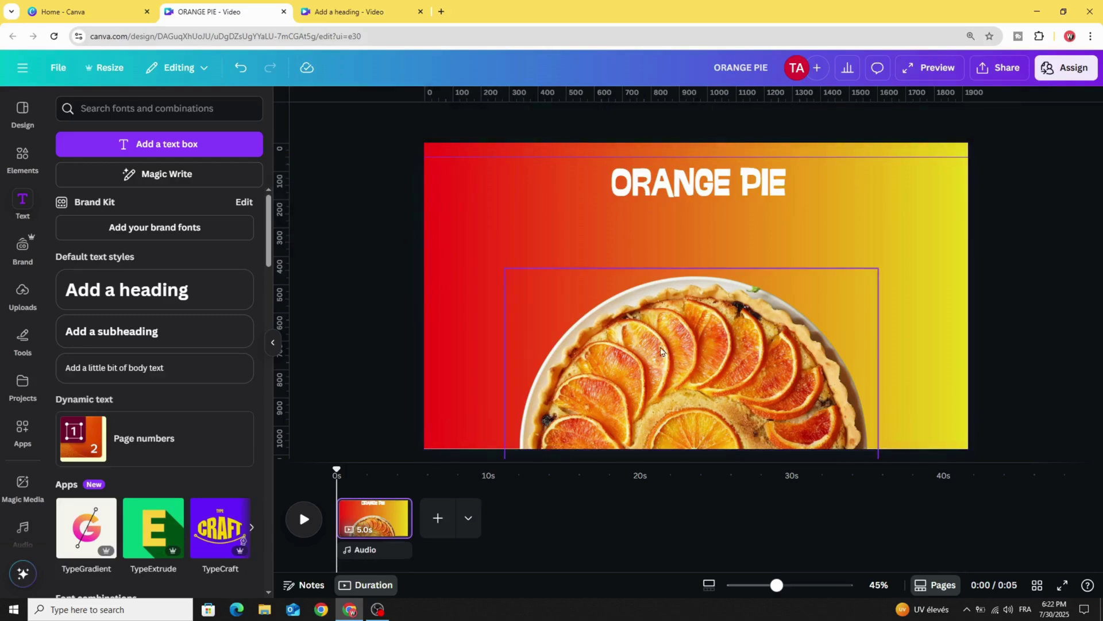
click(659, 349)
right_click(658, 348)
mouse_move(799, 327)
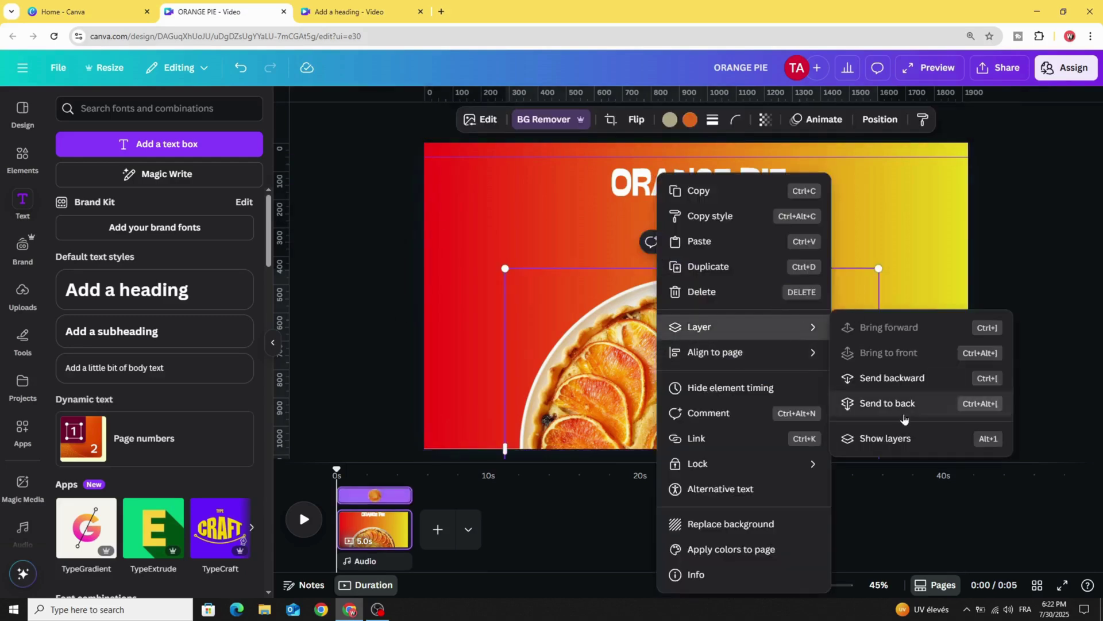
click(885, 438)
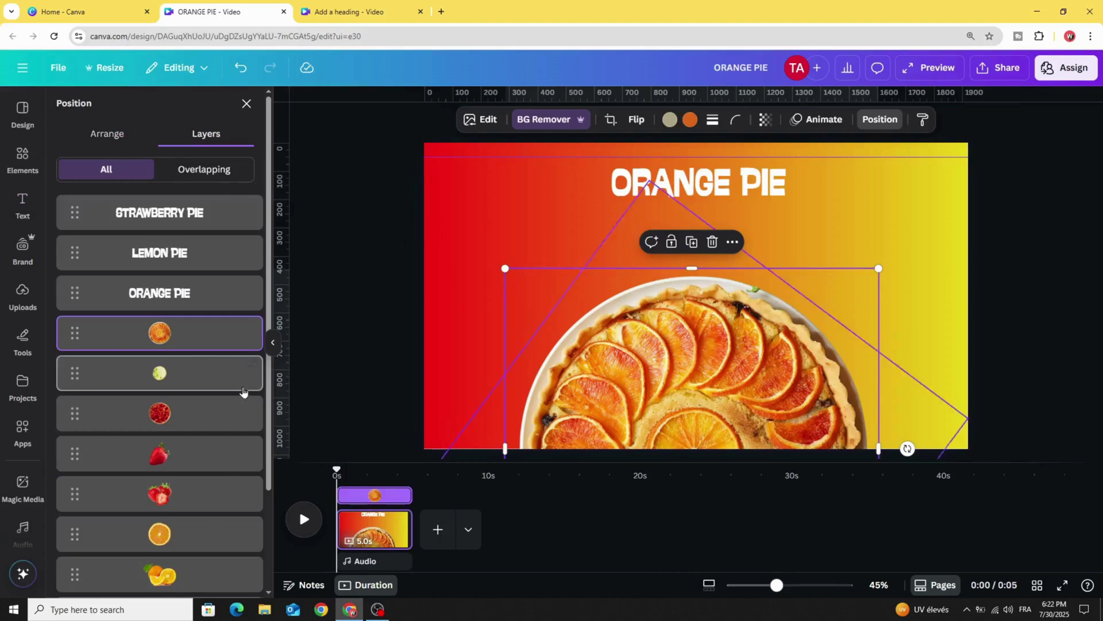
click(197, 537)
drag(610, 412, 464, 217)
click(201, 579)
drag(734, 416, 858, 233)
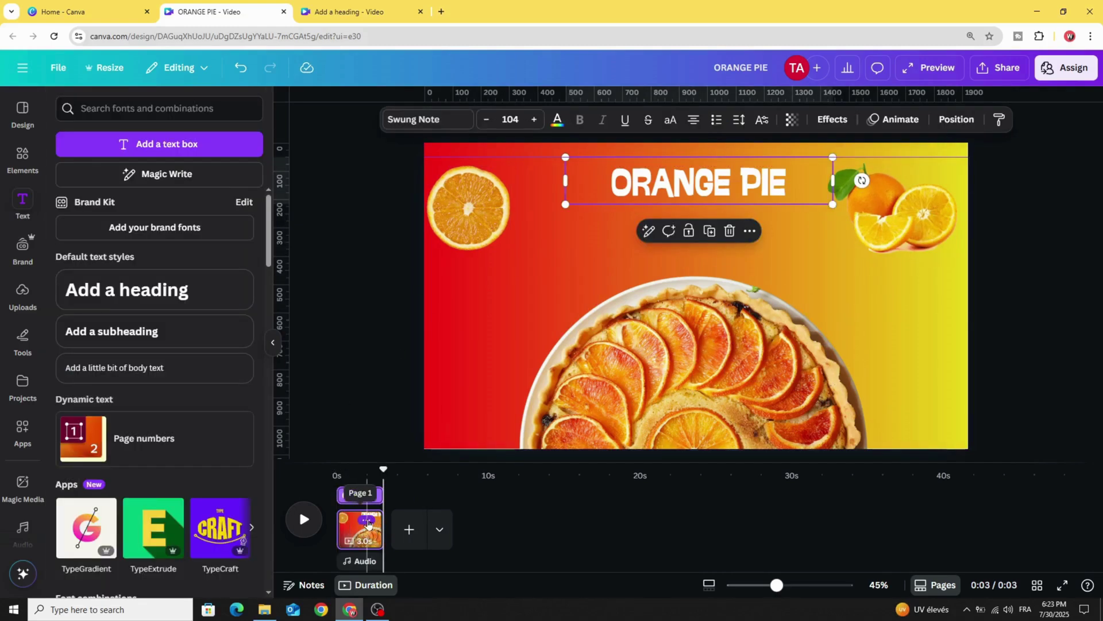
Duplicate the first page and tuck the orange slice and oranges behind the pie on page 2.
click(367, 521)
click(405, 310)
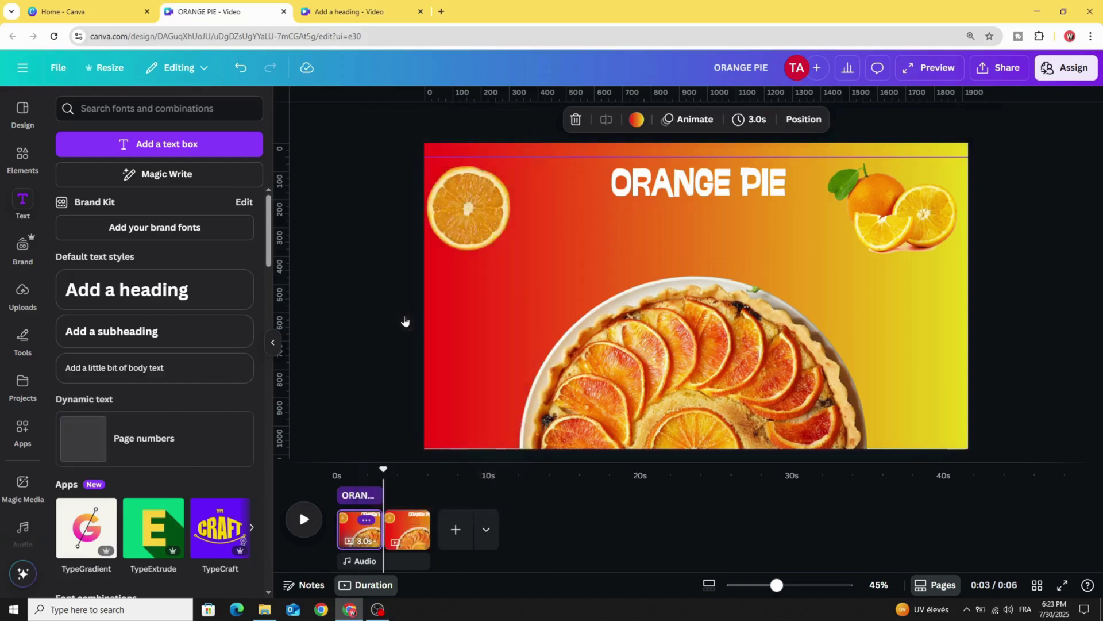
click(404, 523)
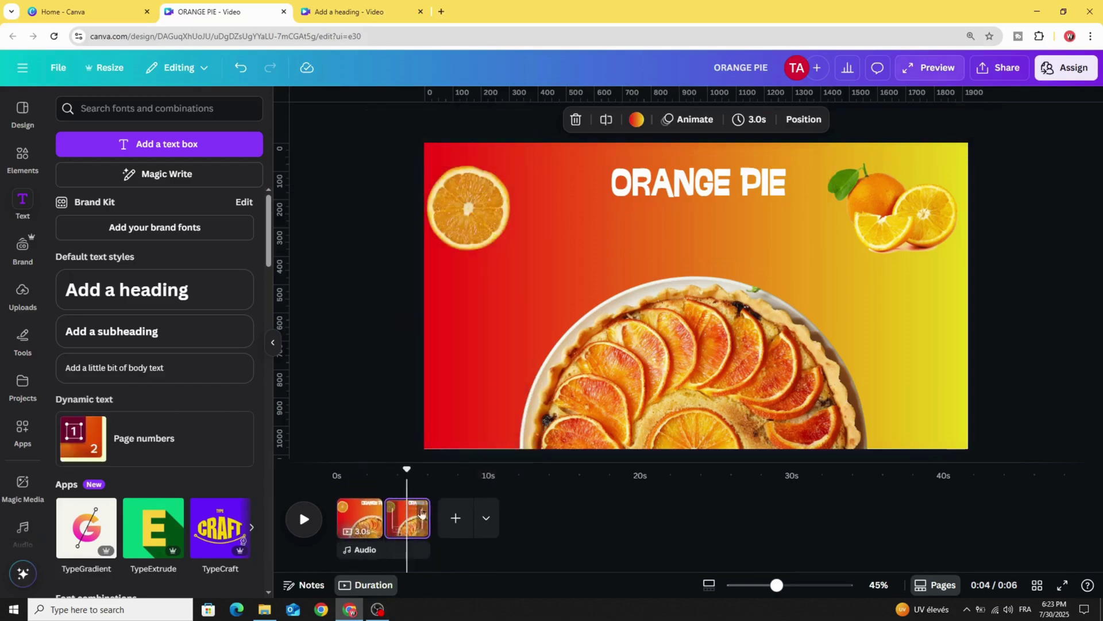
click(661, 405)
click(460, 224)
drag(460, 224, 610, 375)
drag(926, 214, 783, 393)
Tilt the orange pie photo to about 68° and set its transparency to 0.
click(627, 388)
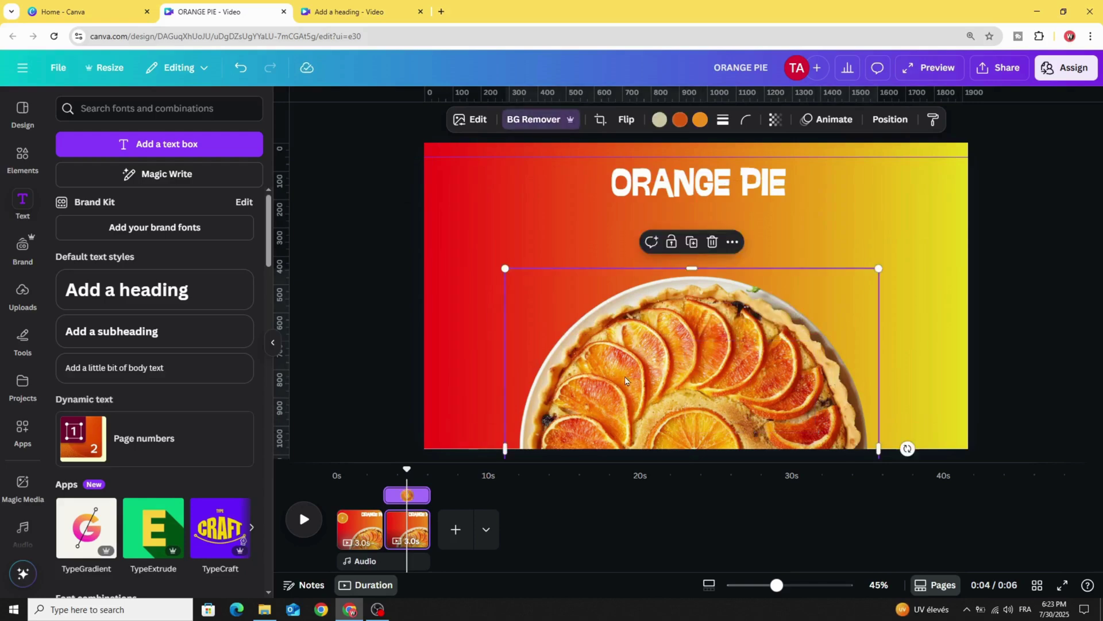
drag(907, 448, 704, 556)
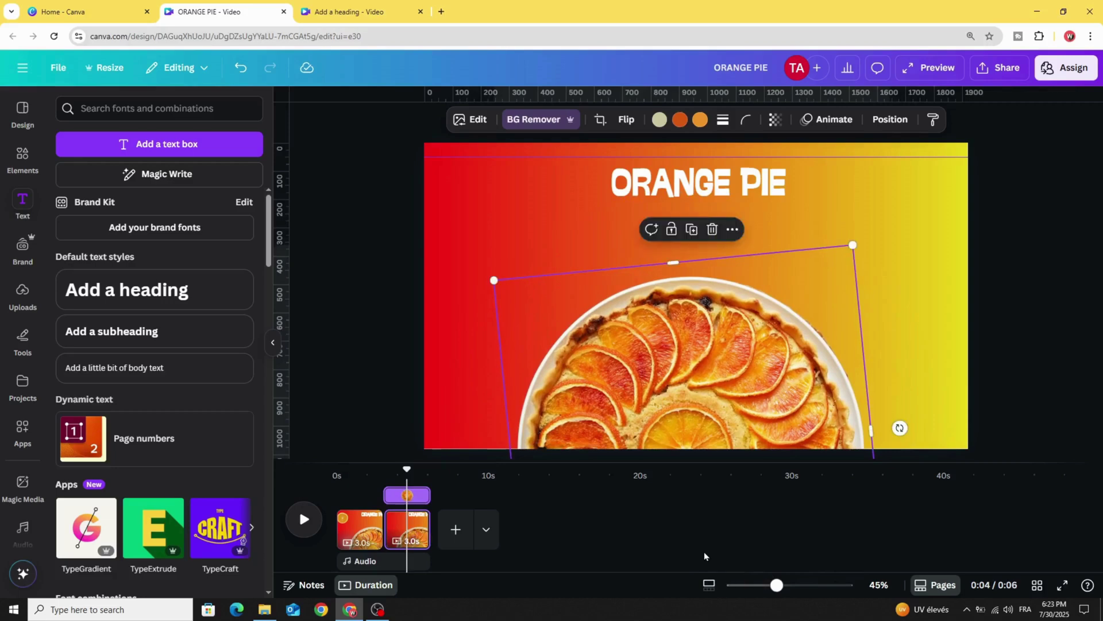
click(775, 121)
drag(805, 172, 684, 175)
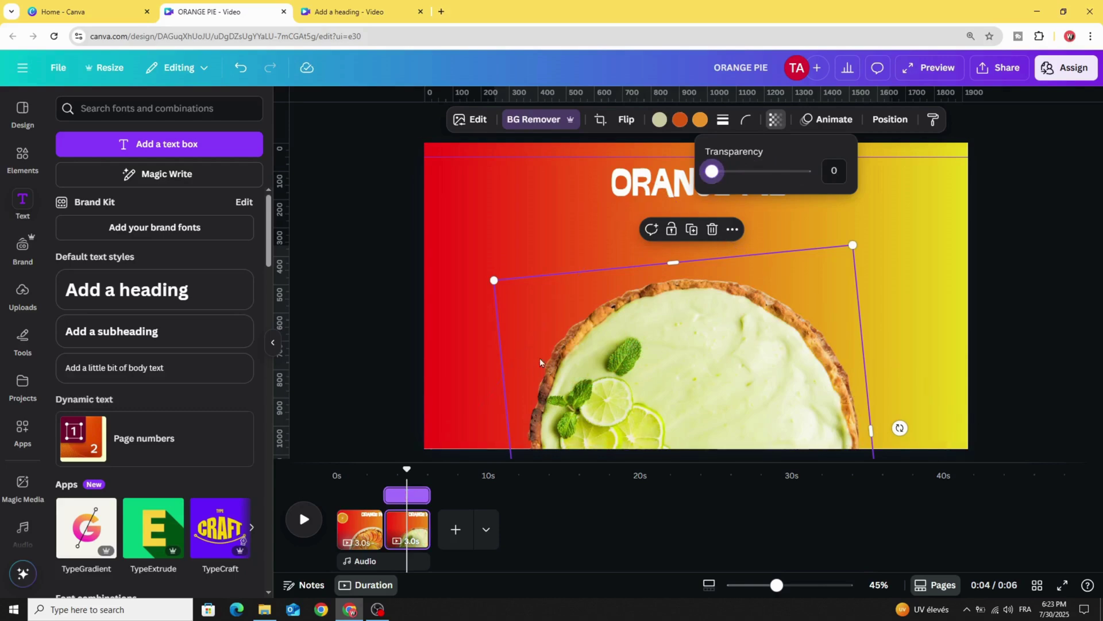
Select the lime pie through the layers list and rotate it to a new angle.
right_click(601, 333)
mouse_move(659, 305)
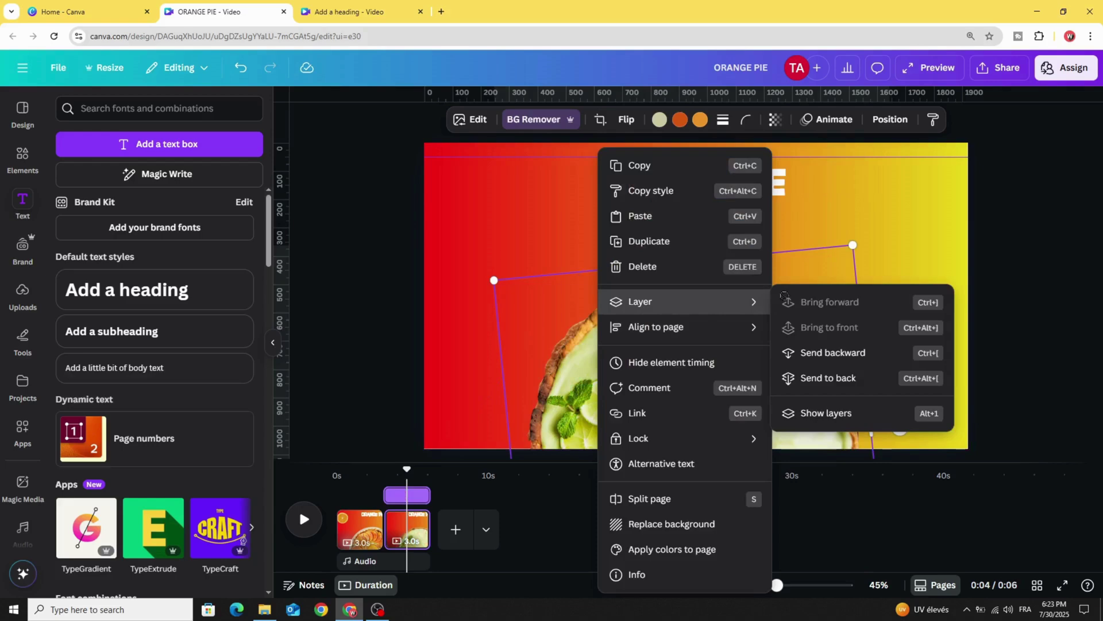
click(848, 414)
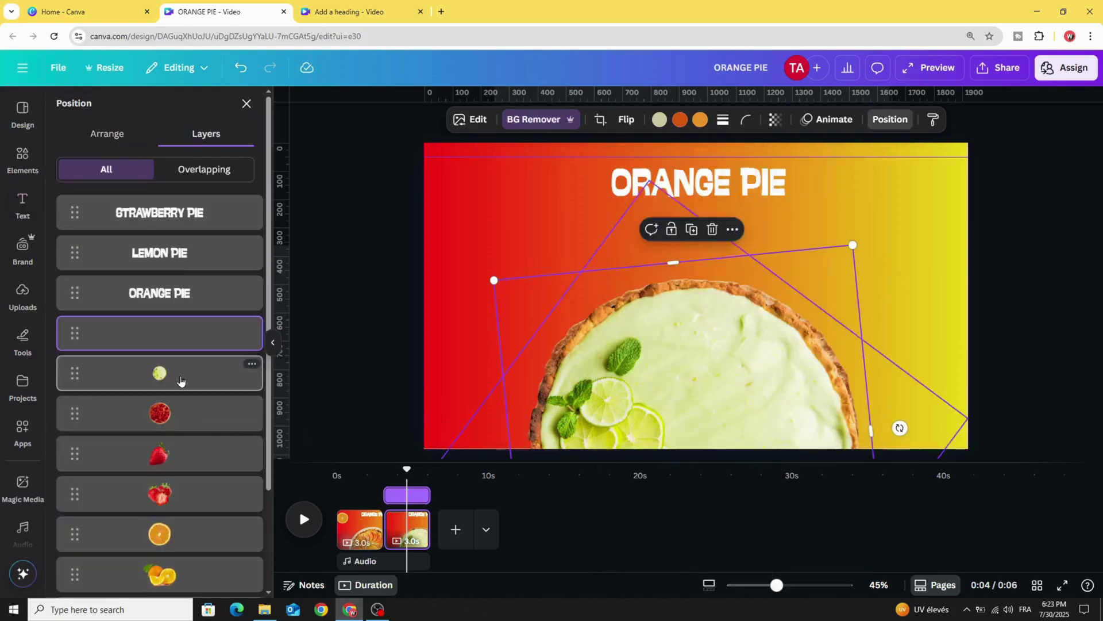
click(180, 380)
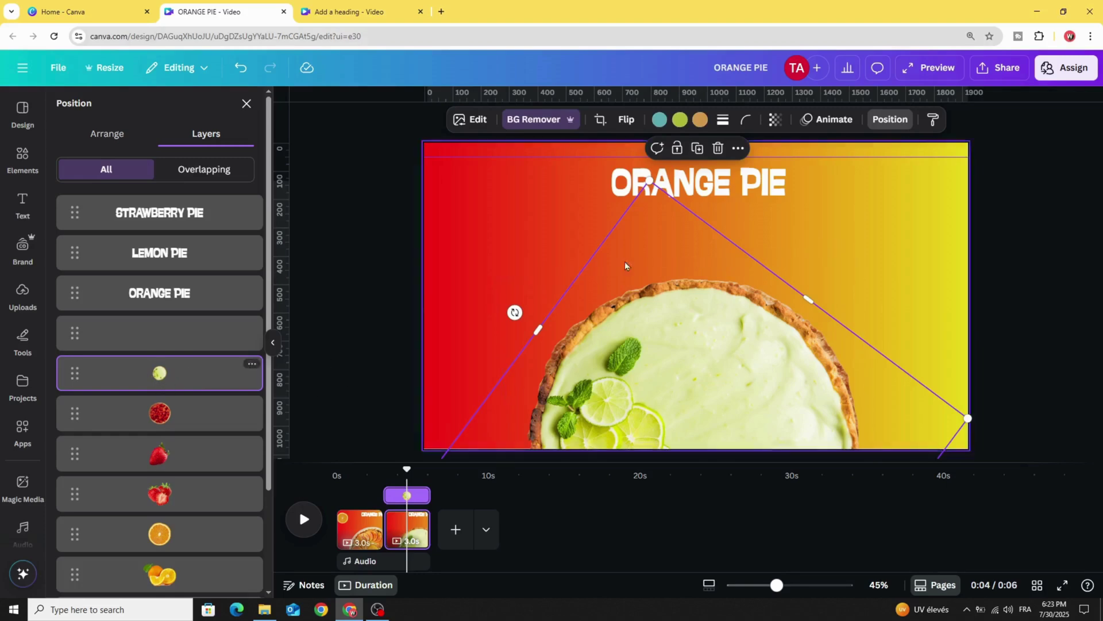
drag(515, 312, 714, 293)
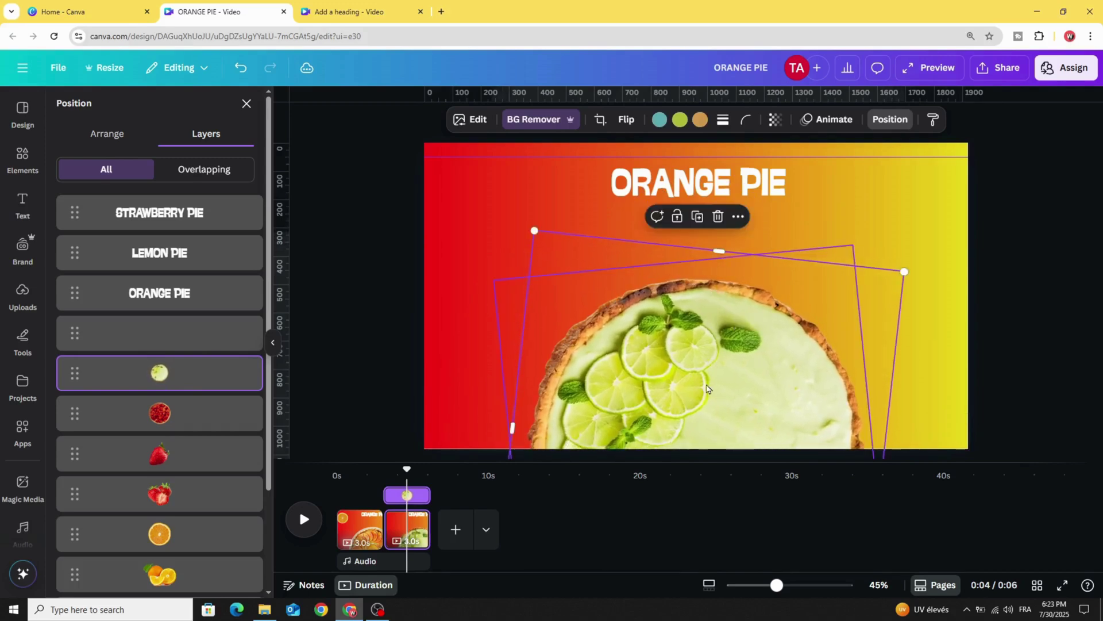
Move the lemon slices to the top-right corner and the single lemon to the top-left.
scroll(216, 513, down, 4)
click(211, 528)
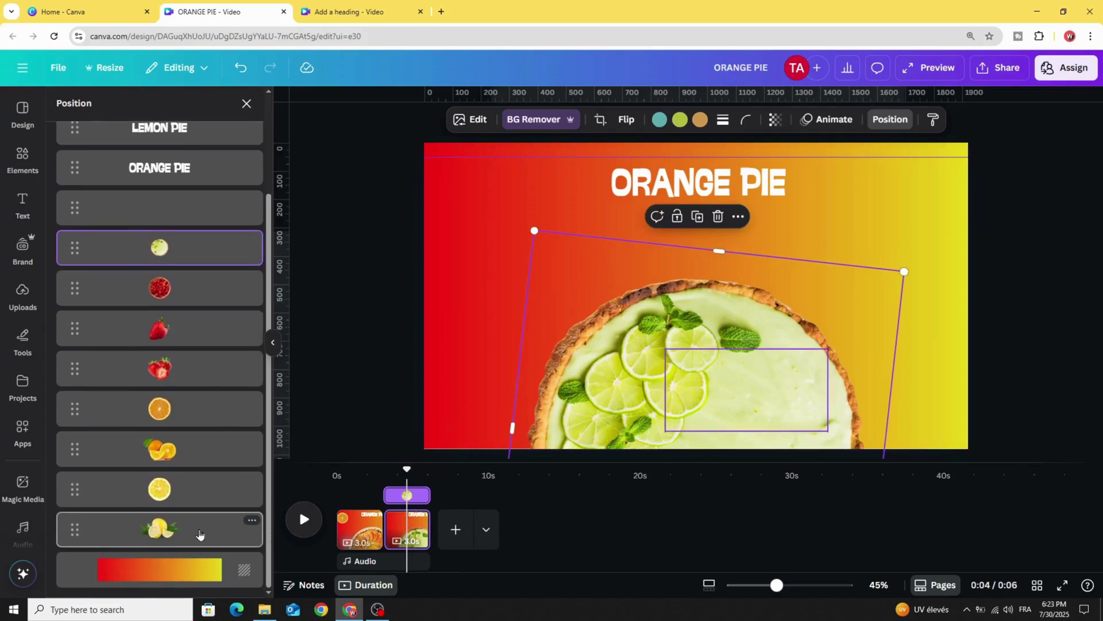
drag(740, 405, 873, 210)
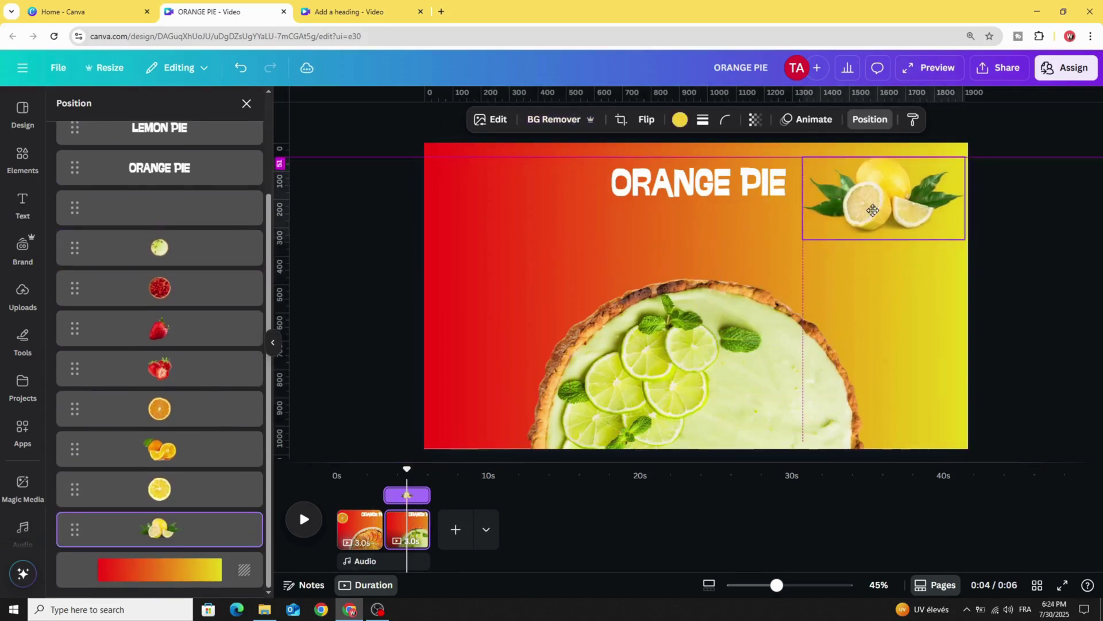
click(204, 485)
drag(574, 397, 455, 203)
click(475, 284)
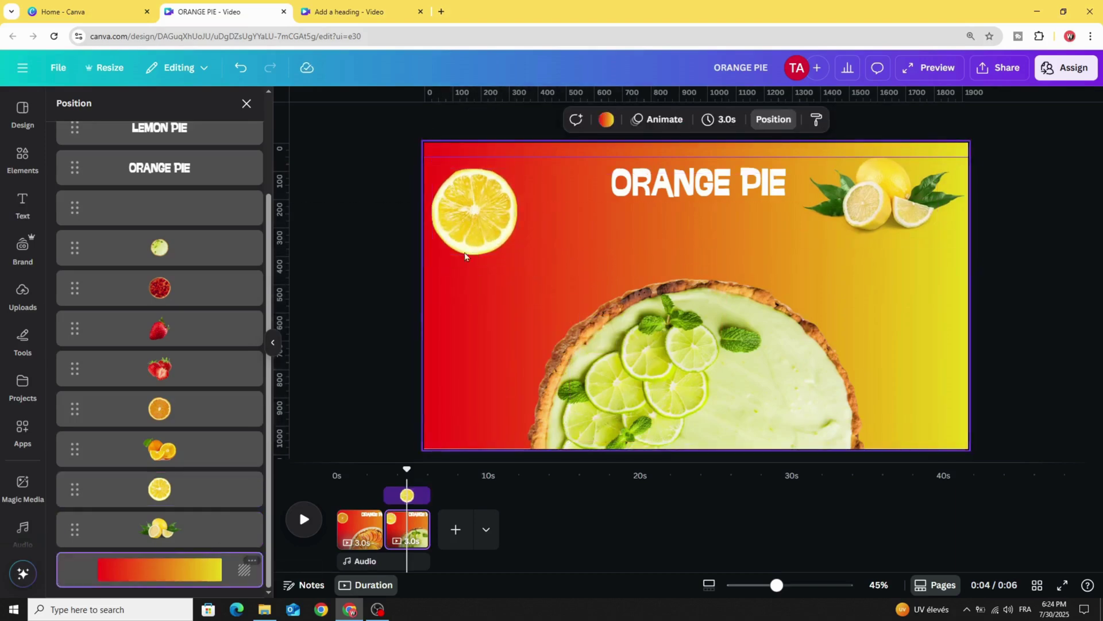
click(607, 119)
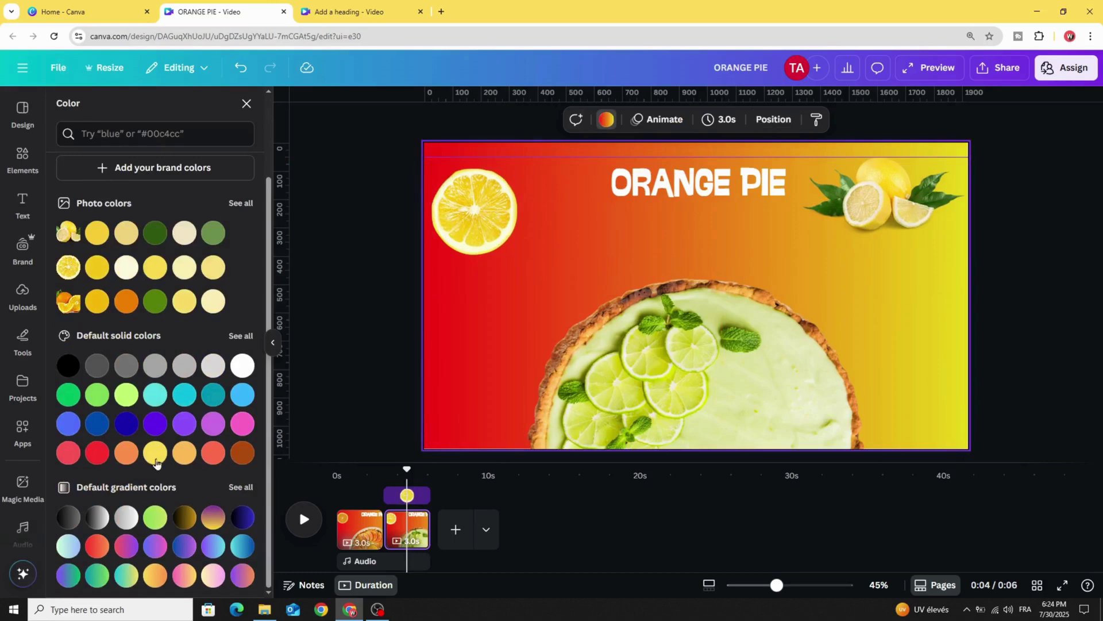
Apply a gradient background with a darker yellow end and a green start.
click(124, 576)
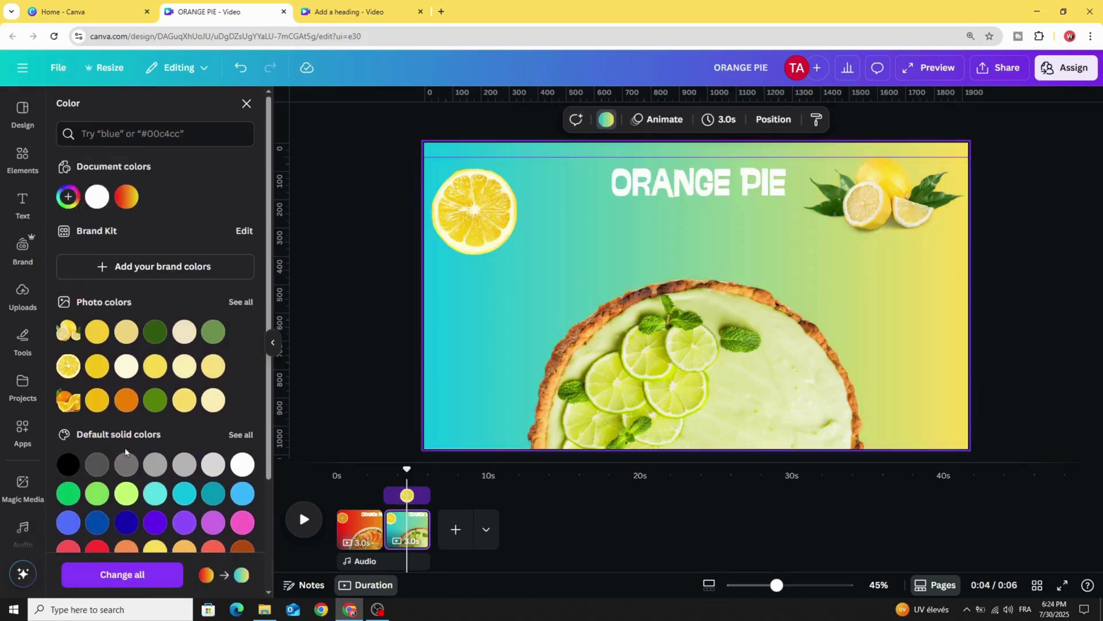
click(64, 198)
click(108, 289)
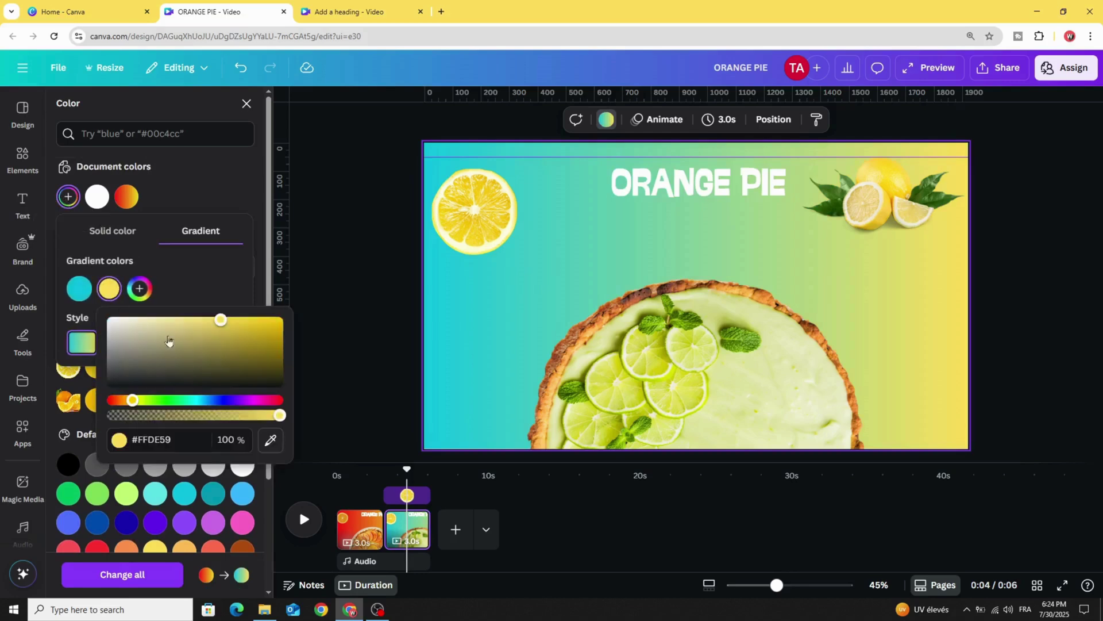
click(266, 323)
click(77, 292)
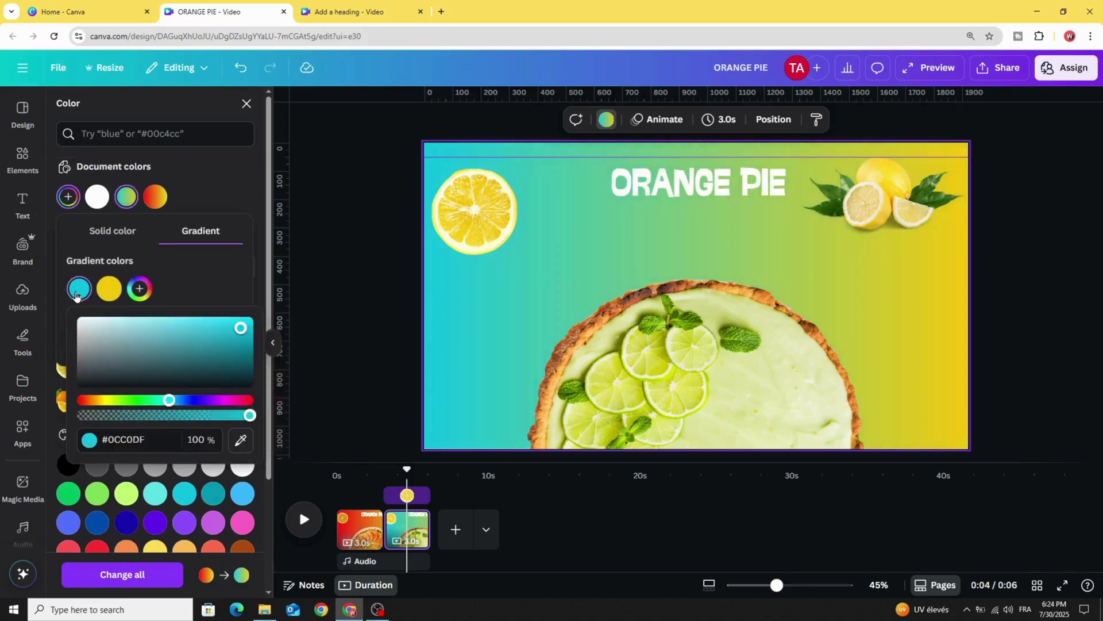
click(149, 401)
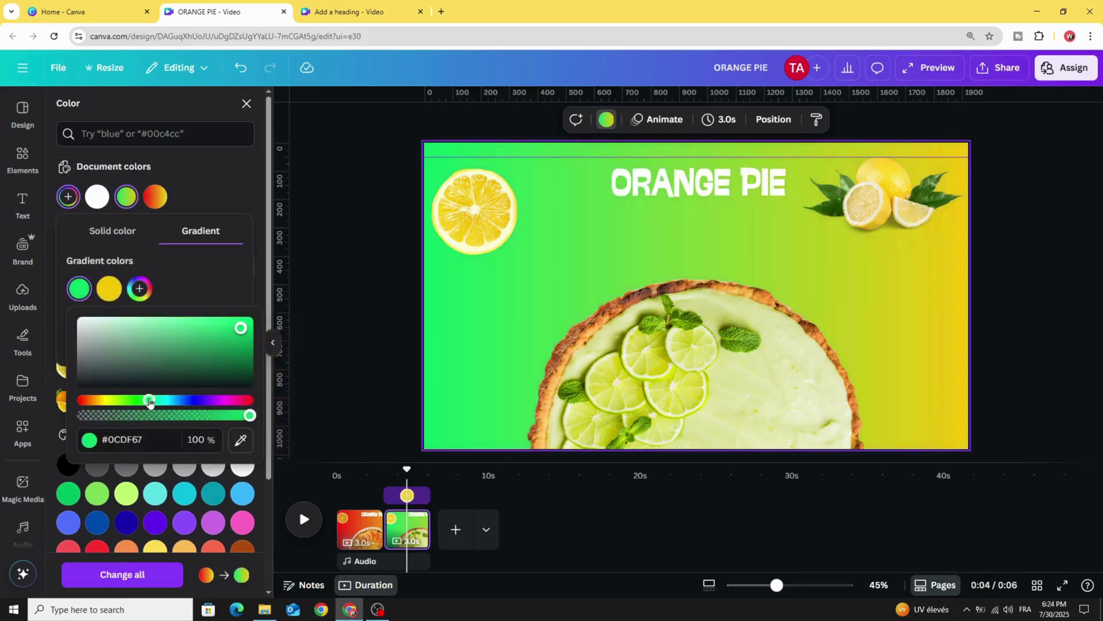
click(350, 336)
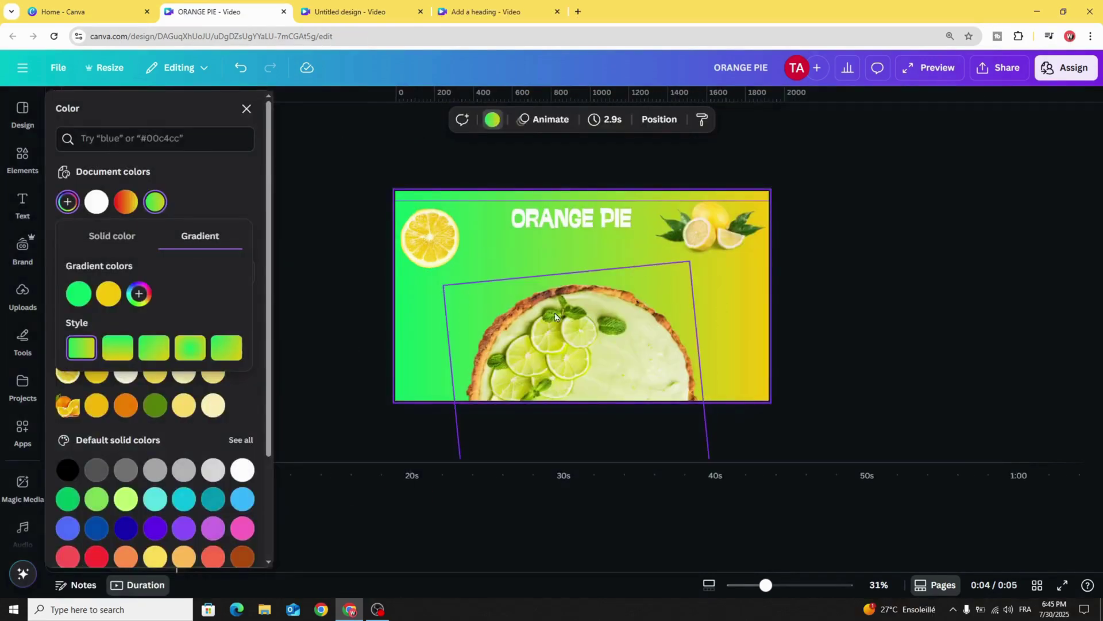
Move the ORANGE PIE heading off the slide and place LEMON PIE at the top.
right_click(555, 316)
mouse_move(598, 310)
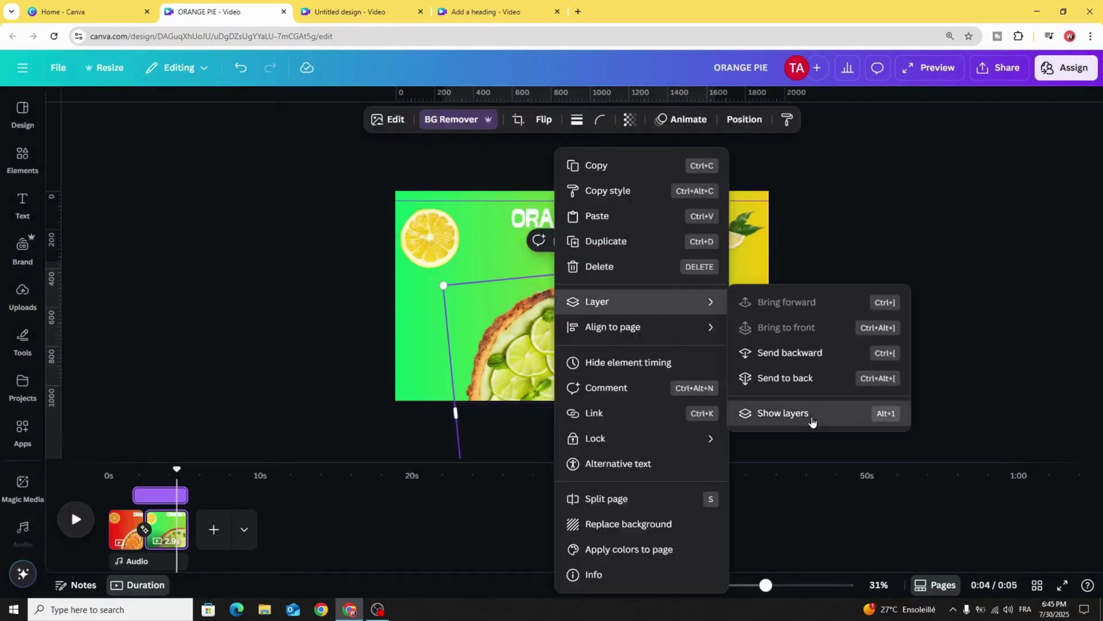
click(782, 412)
click(536, 223)
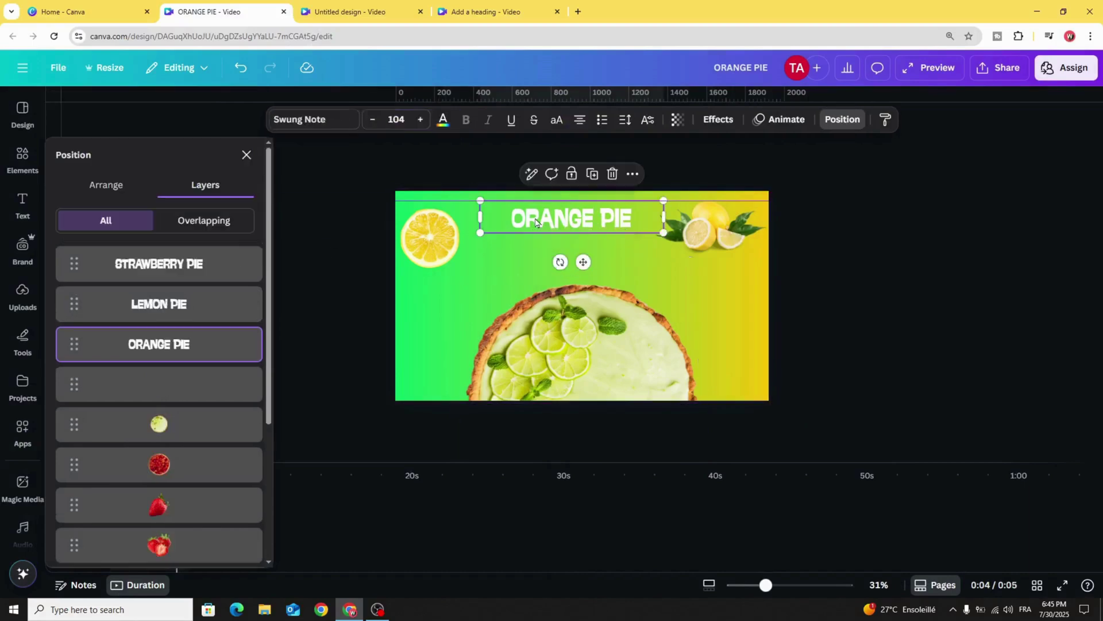
drag(537, 223, 804, 220)
click(147, 305)
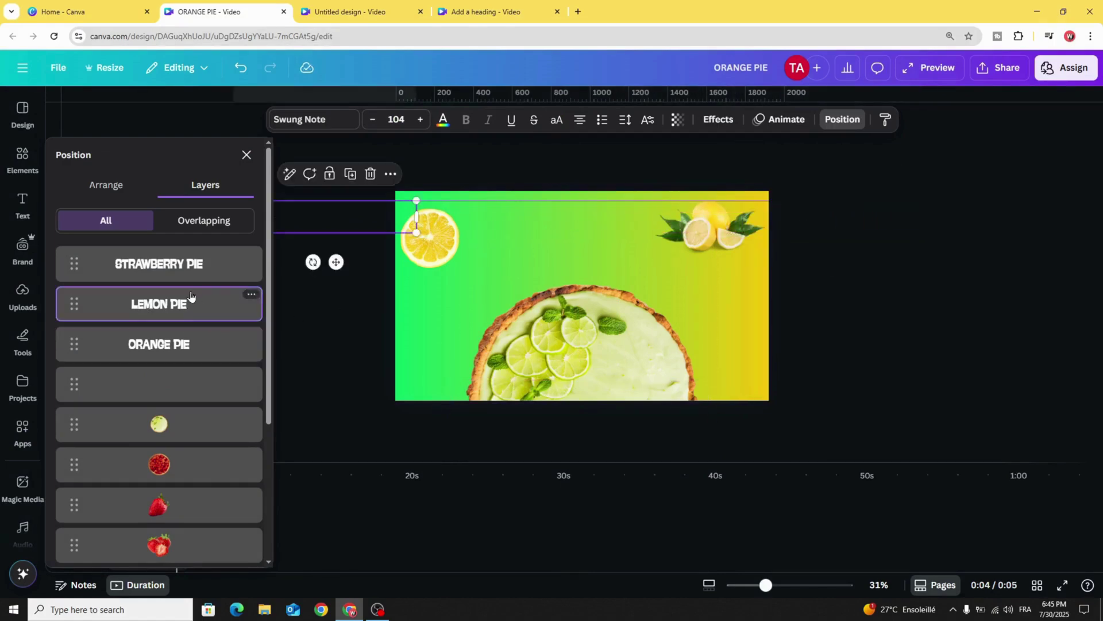
drag(306, 219, 561, 215)
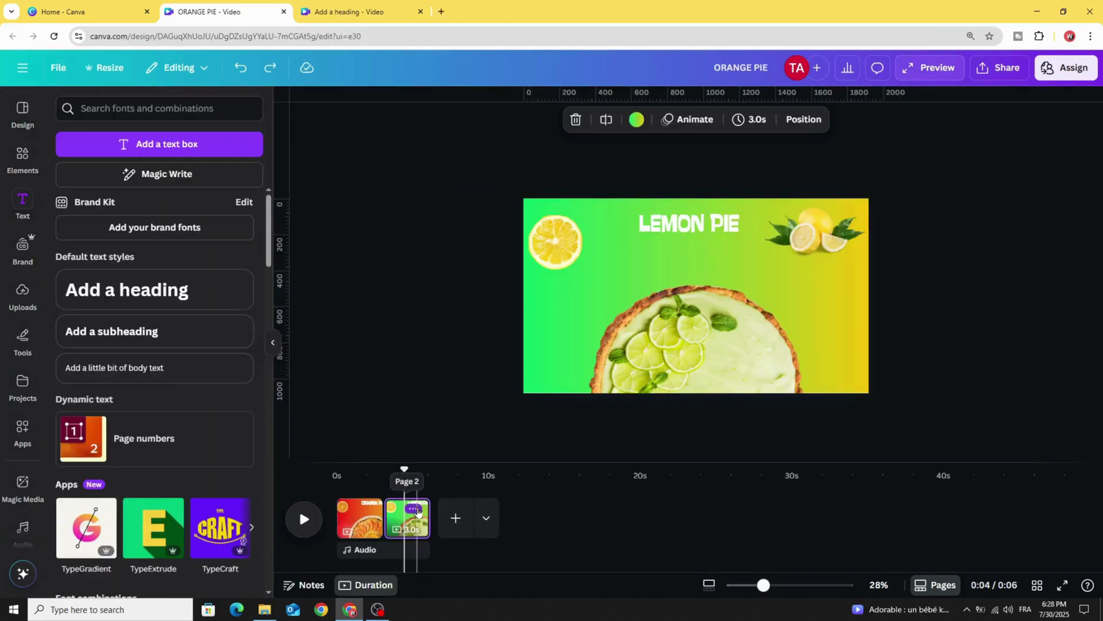
click(417, 512)
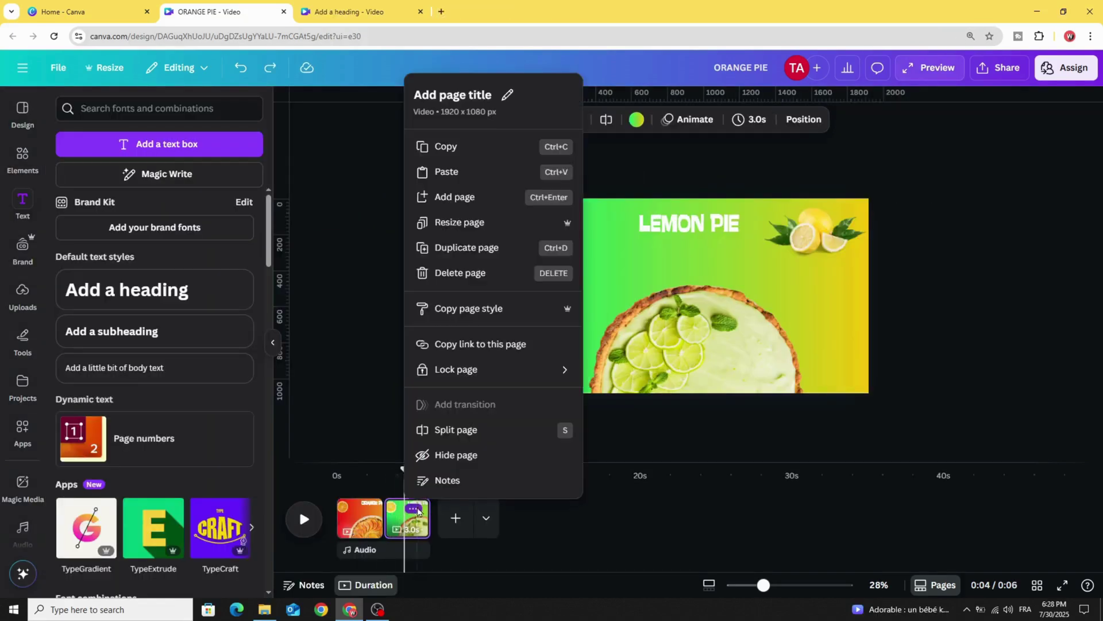
Duplicate the second page and fade out the lime pie to reveal the strawberry pie.
click(460, 248)
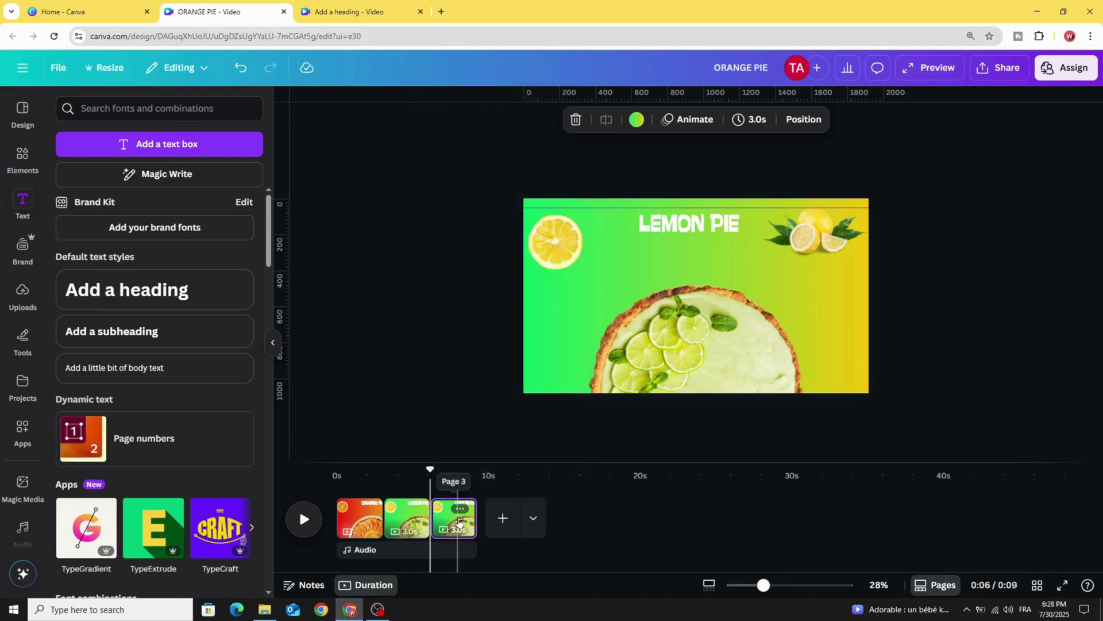
click(664, 356)
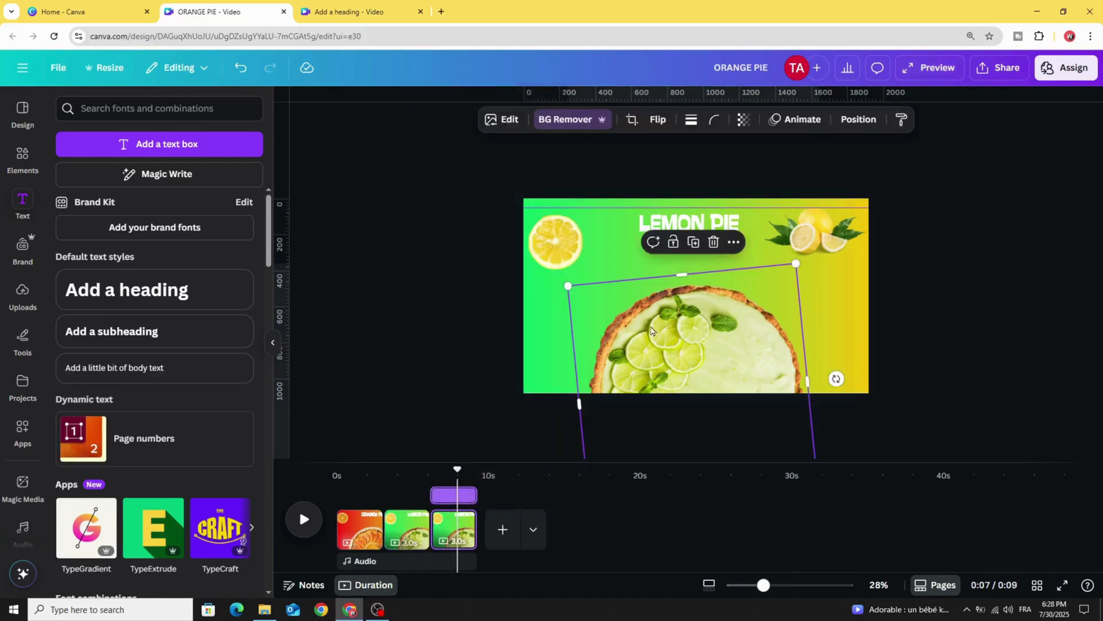
right_click(652, 333)
mouse_move(727, 303)
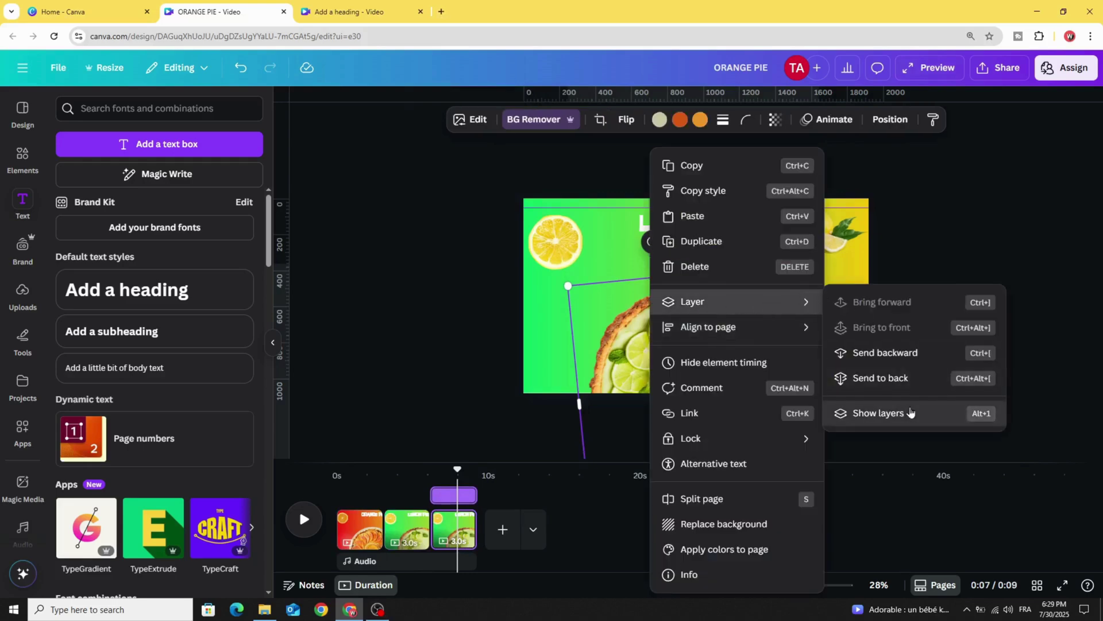
click(910, 412)
click(196, 376)
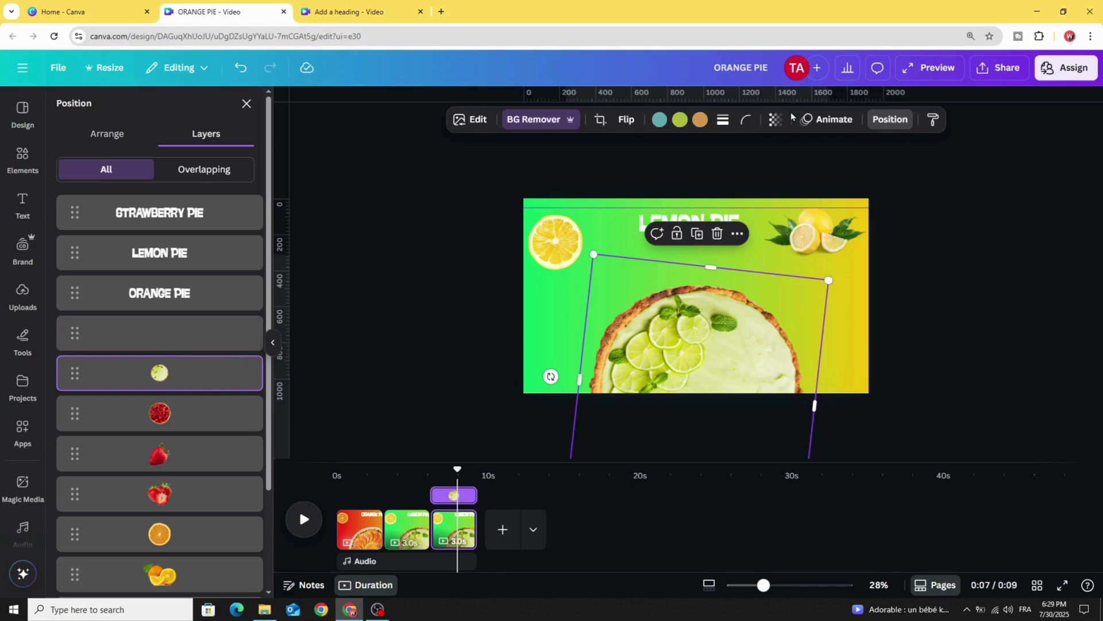
click(774, 128)
drag(803, 171, 709, 171)
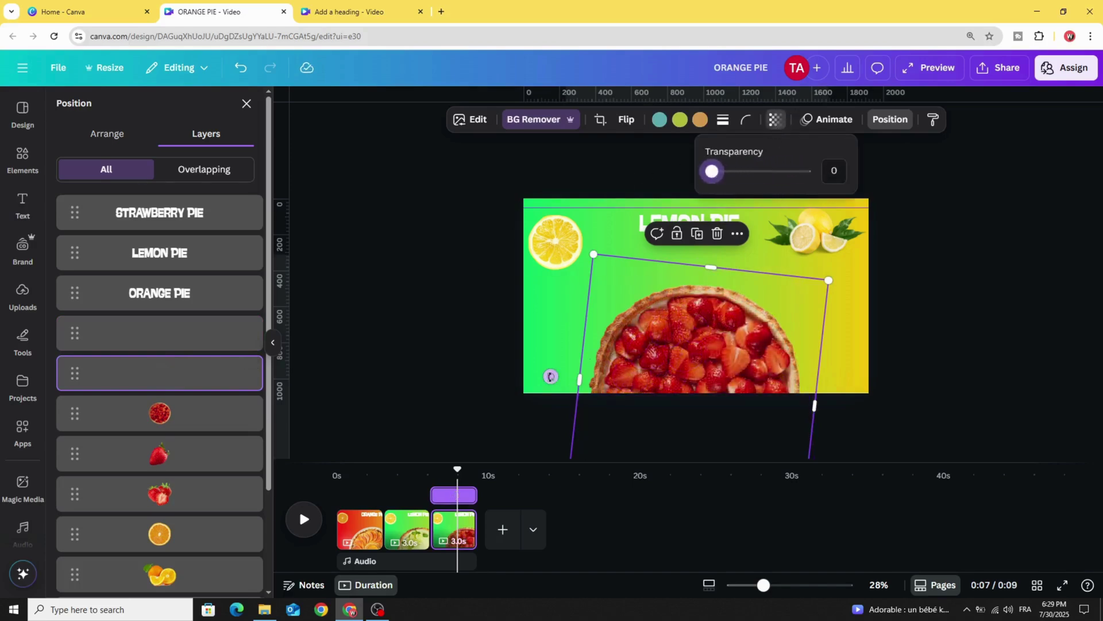
drag(551, 377, 583, 303)
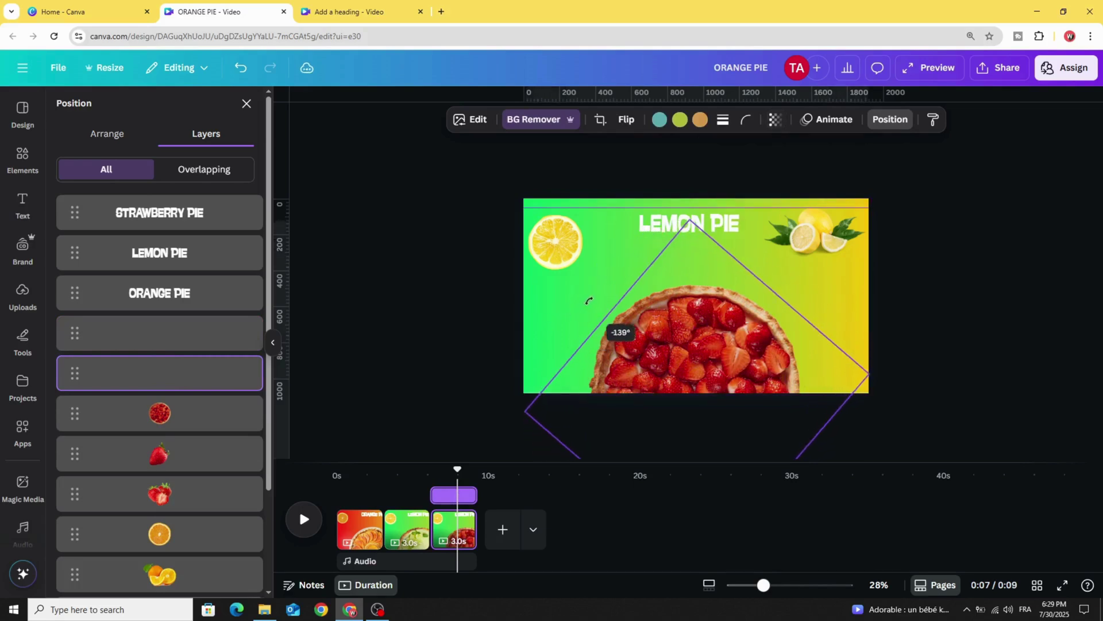
Undo the accidental rotations of the pie images.
click(195, 416)
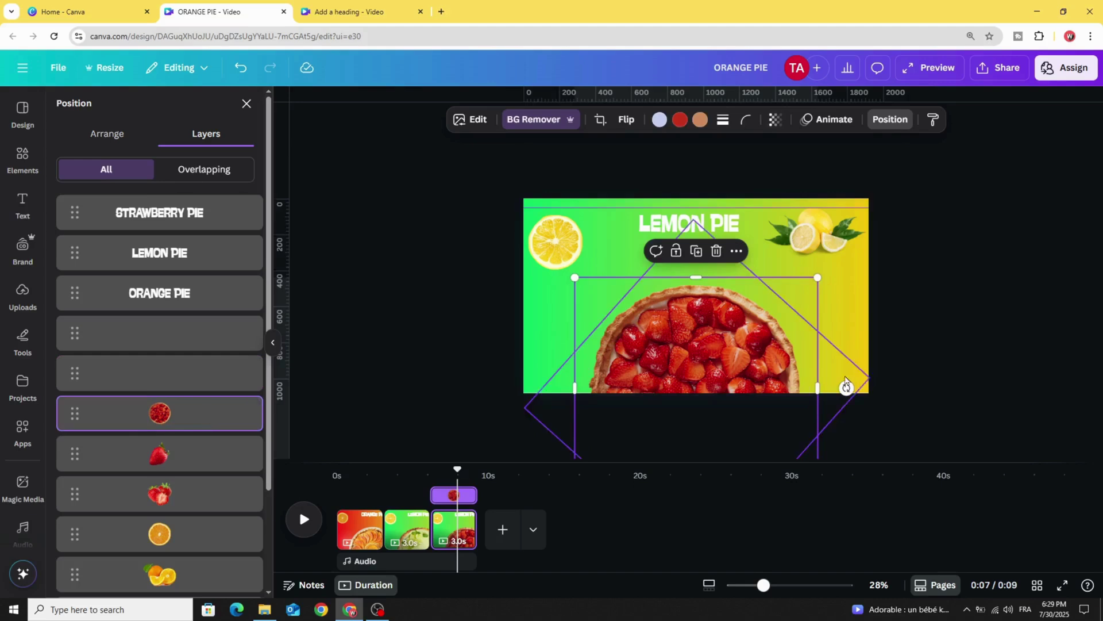
drag(846, 388, 741, 515)
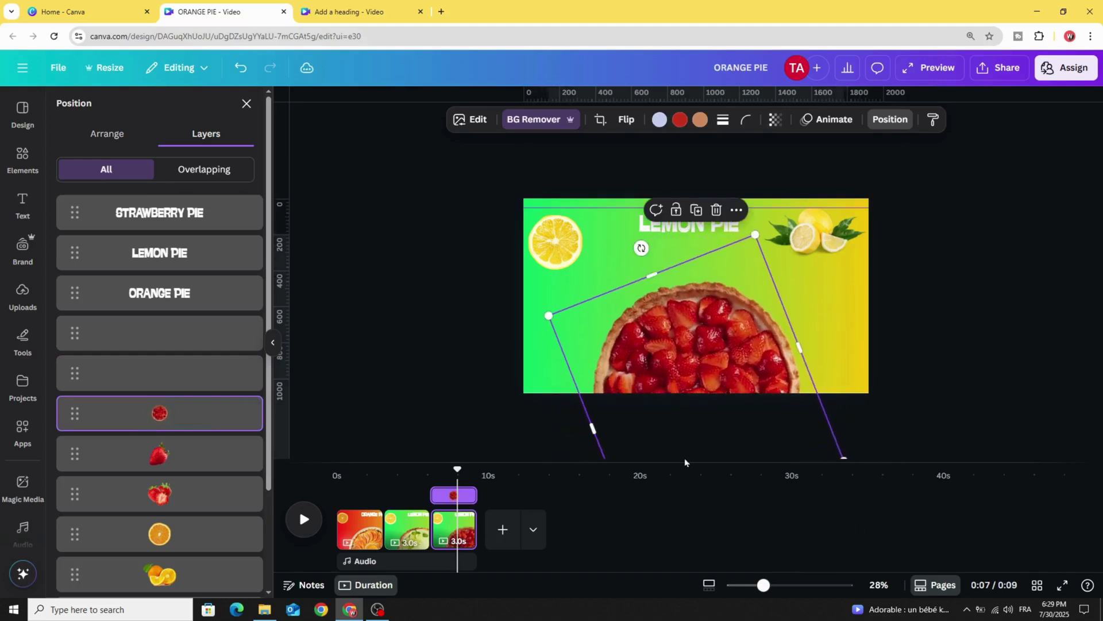
key(ctrl+z)
key(ctrl+z)
key(ctrl+z)
key(ctrl+z)
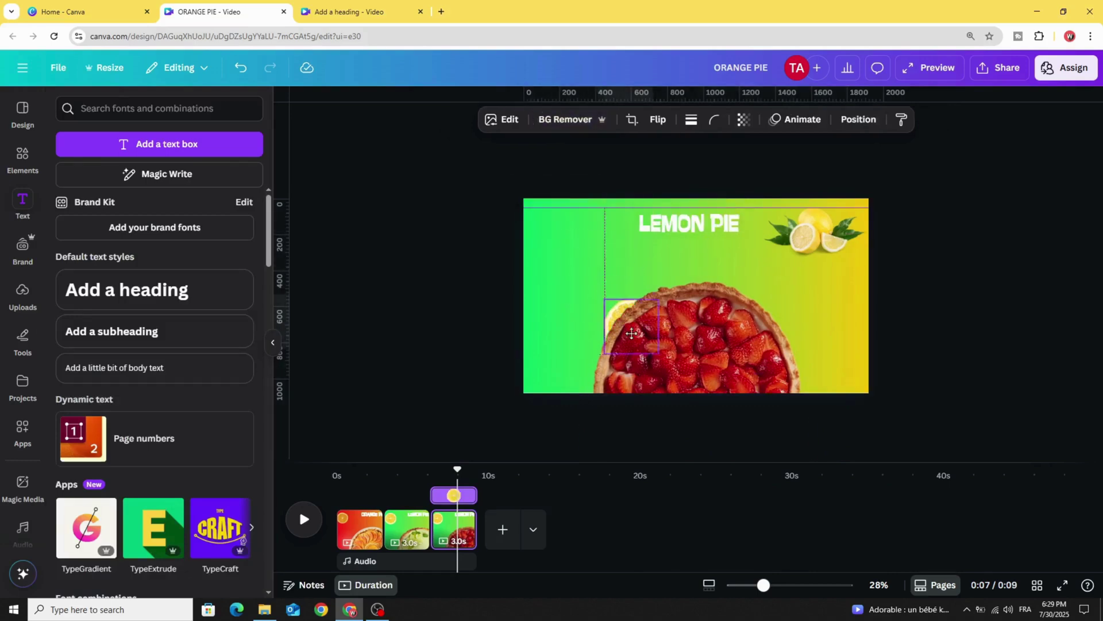
key(ctrl+z)
key(ctrl+z)
key(ctrl+z)
key(ctrl+z)
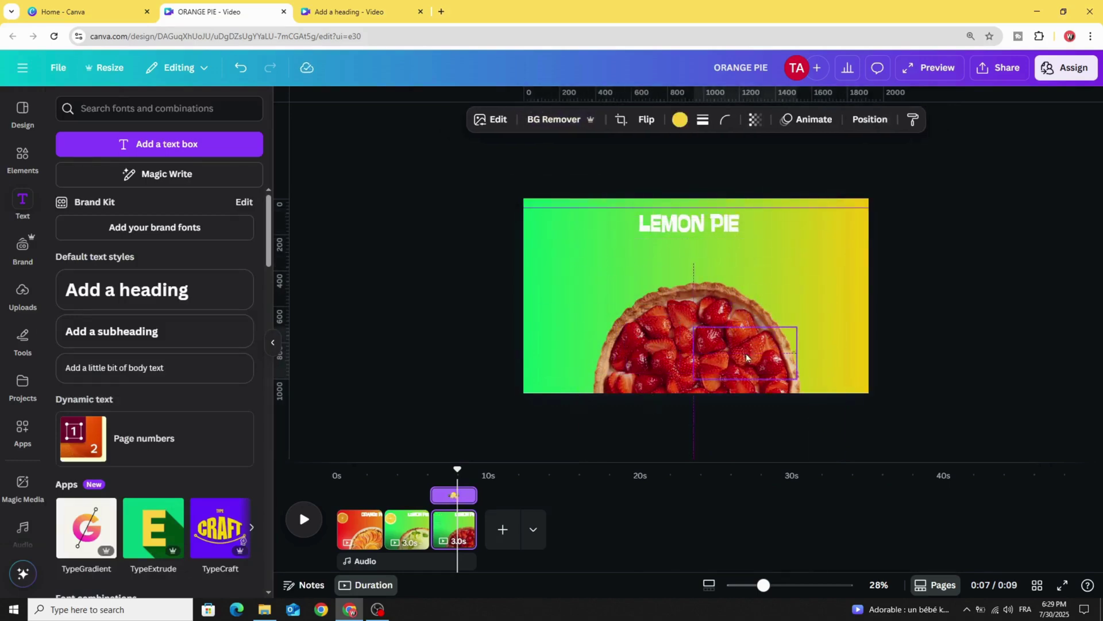
Put the strawberry top-left, the leafy strawberries top-right, and move LEMON PIE off the slide.
right_click(643, 333)
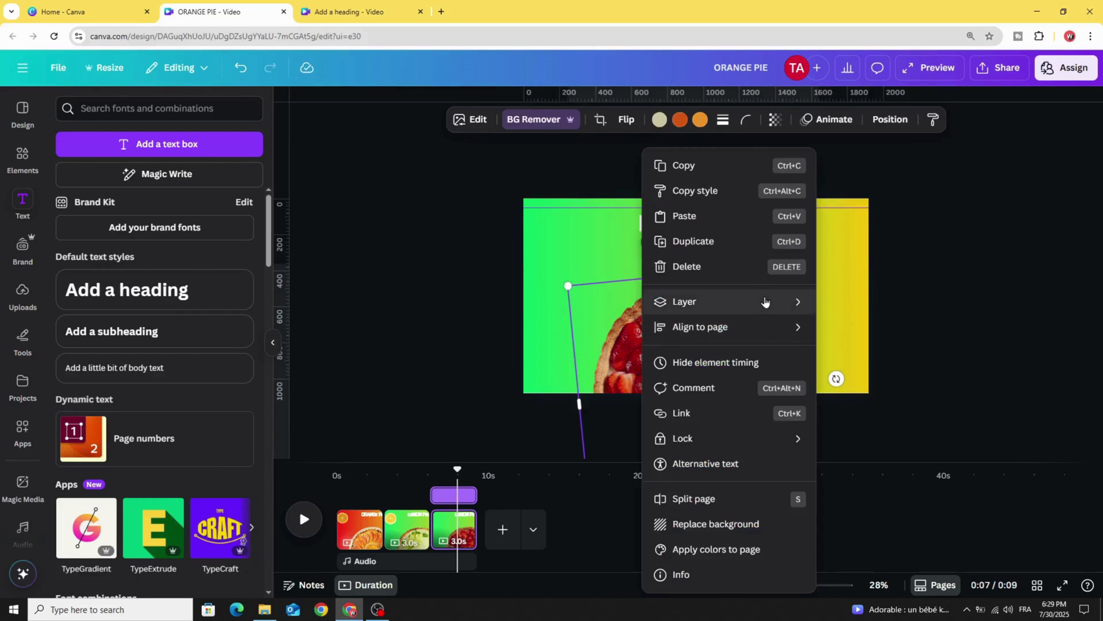
mouse_move(763, 302)
click(876, 413)
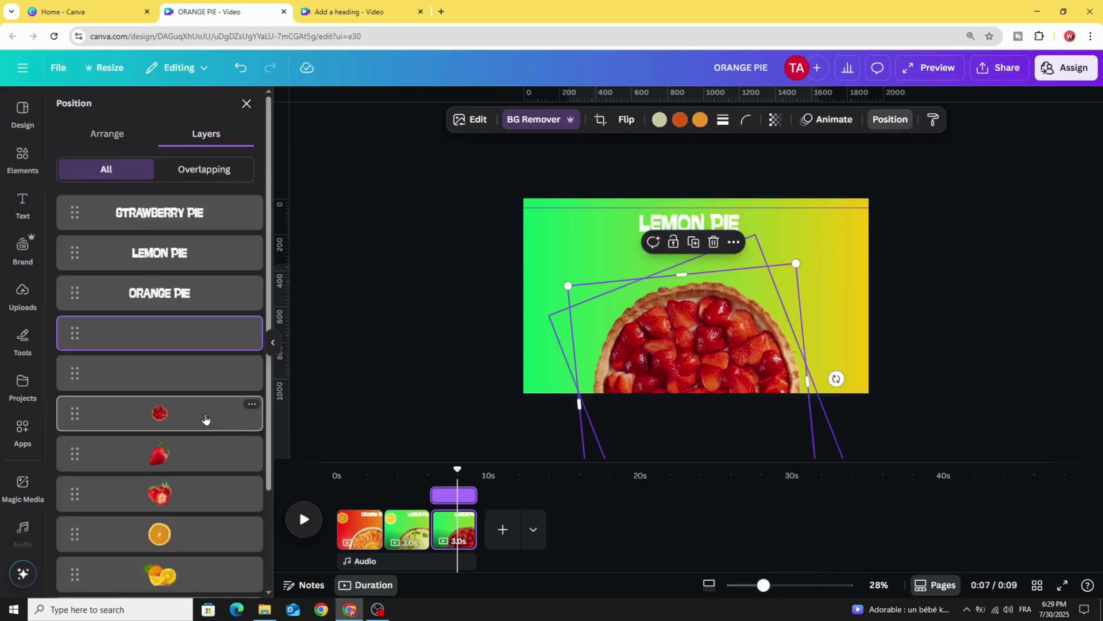
click(207, 454)
drag(636, 371, 561, 265)
click(209, 494)
drag(718, 371, 813, 259)
drag(667, 231, 891, 227)
click(196, 212)
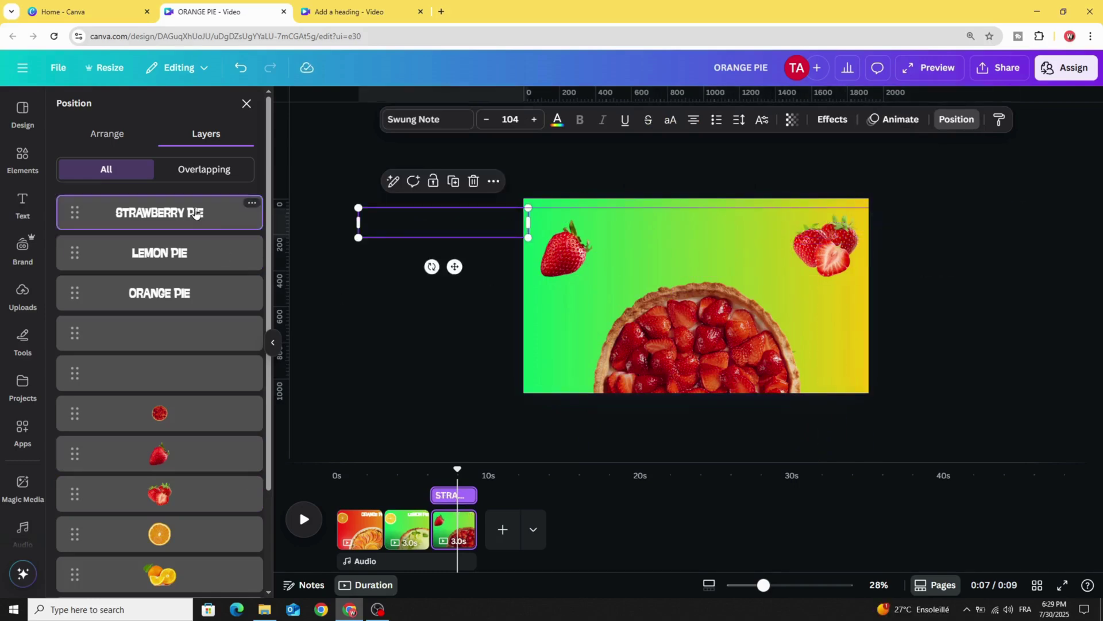
Center the STRAWBERRY PIE title at the top of the third slide.
drag(401, 232, 651, 228)
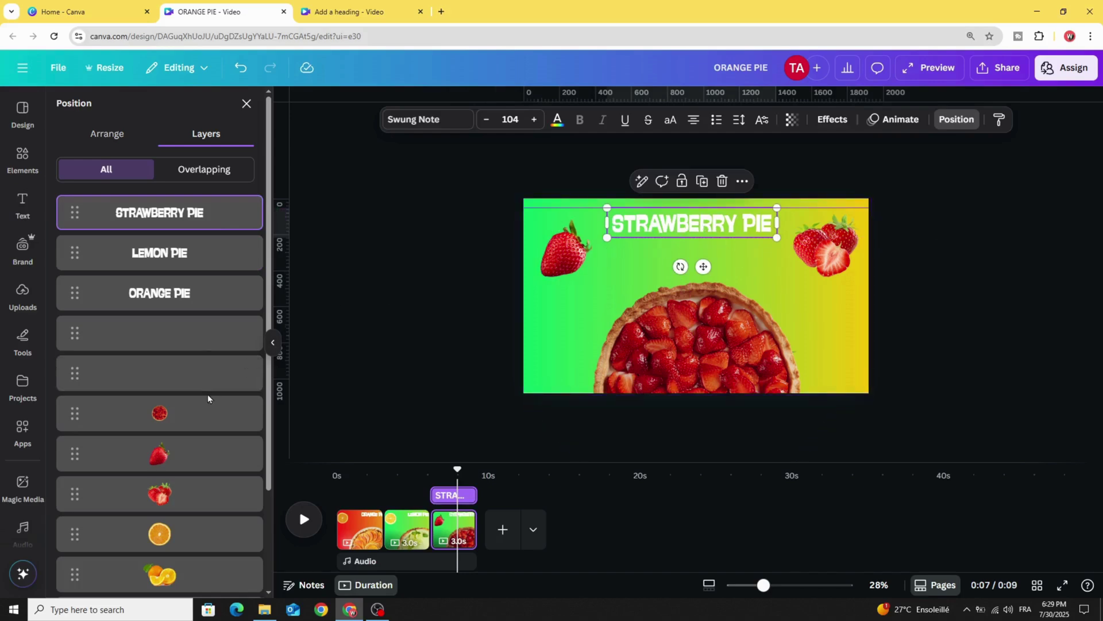
scroll(191, 525, down, 1)
scroll(191, 525, down, 2)
Give the background a red-to-orange gradient with its red end brightened to #FB1B1B.
click(171, 569)
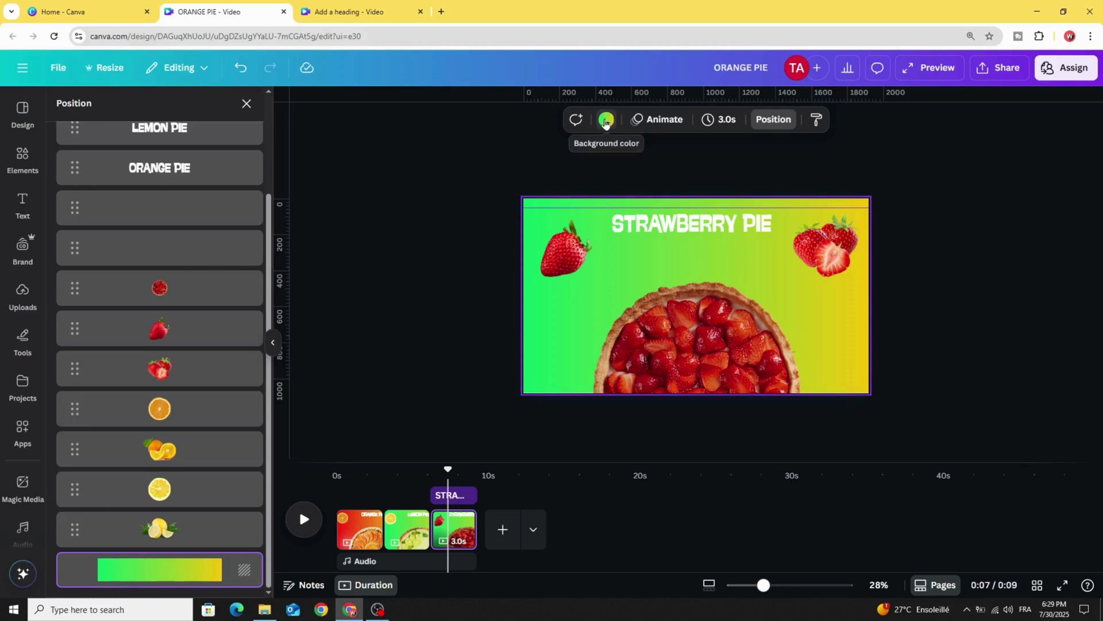
click(605, 122)
scroll(84, 499, down, 2)
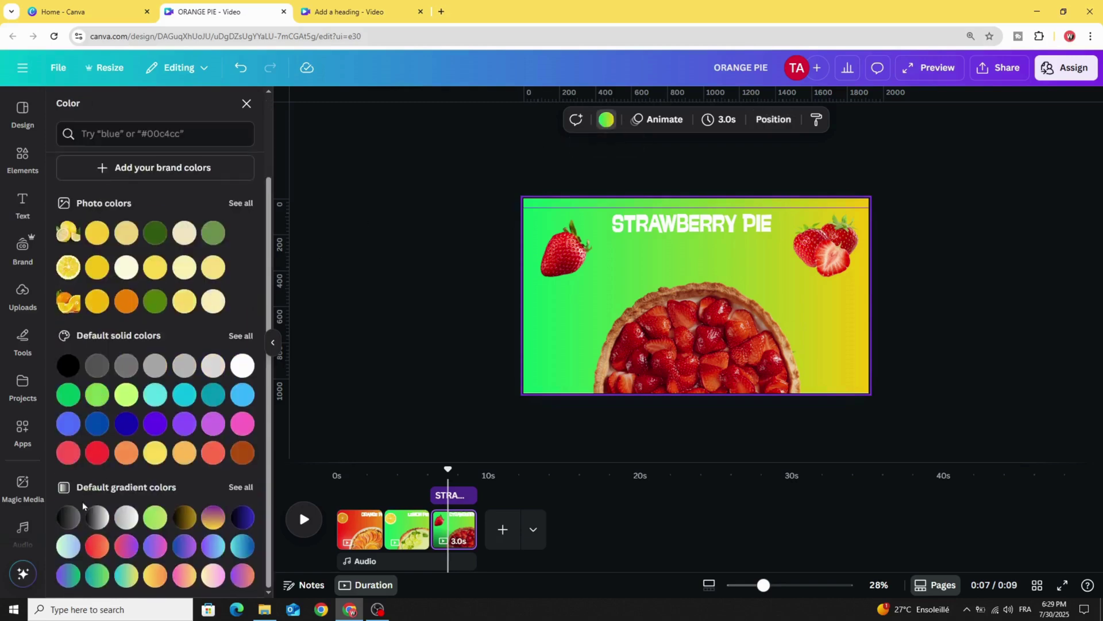
click(97, 546)
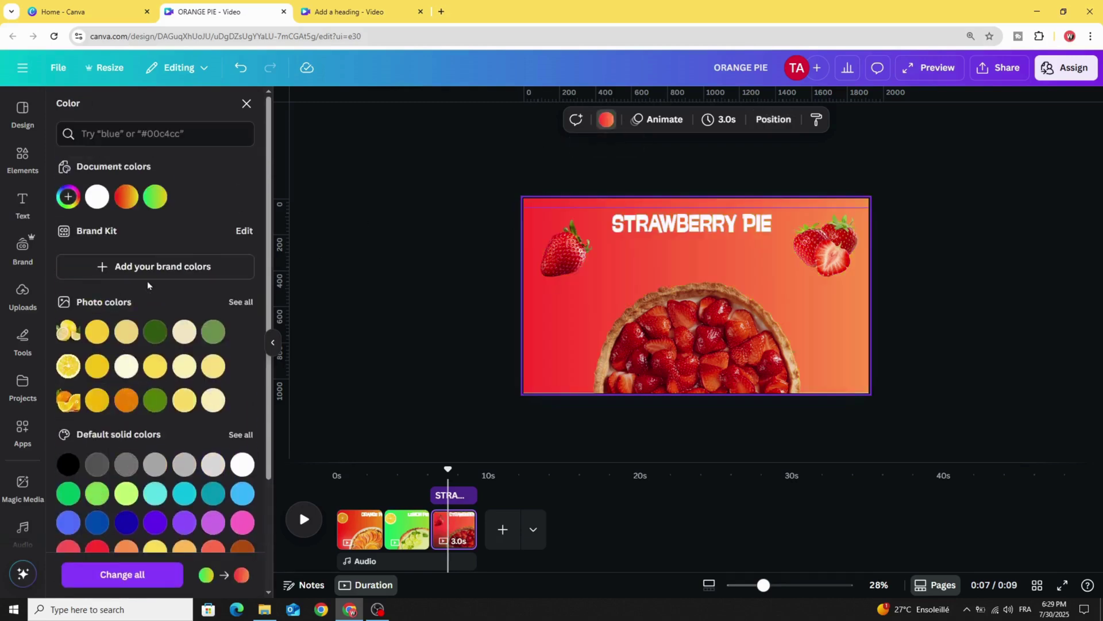
scroll(170, 378, down, 3)
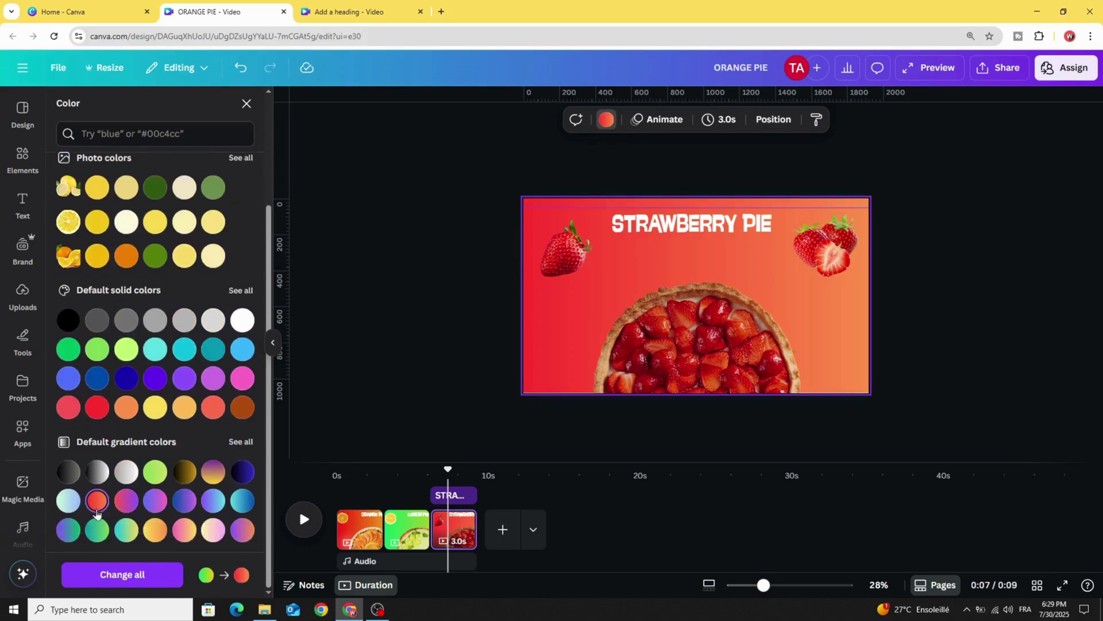
scroll(105, 290, up, 3)
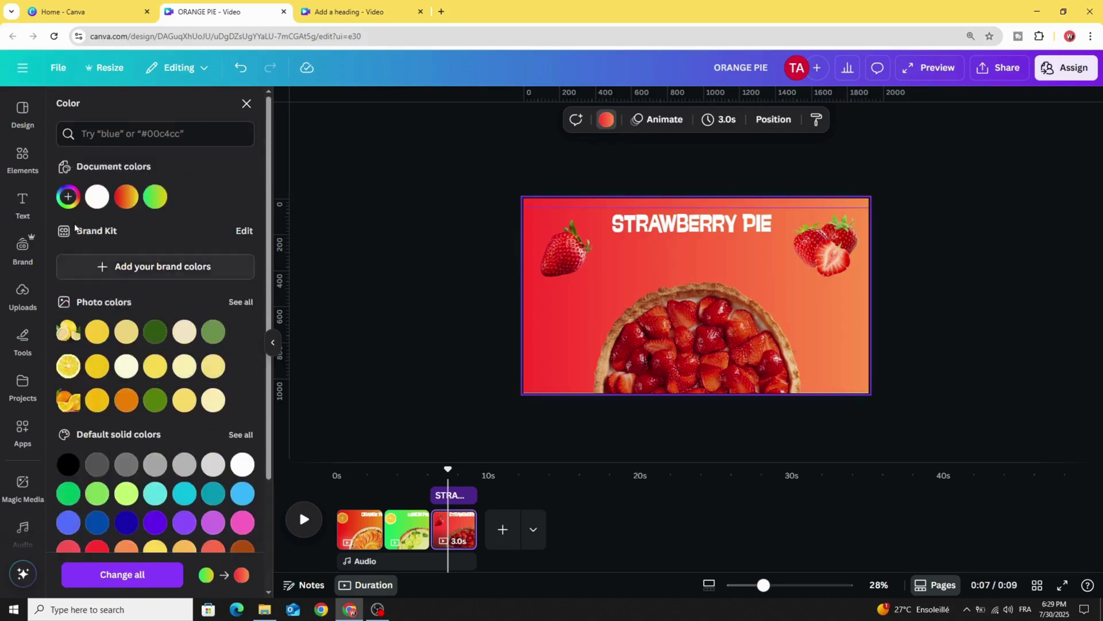
click(66, 197)
click(78, 288)
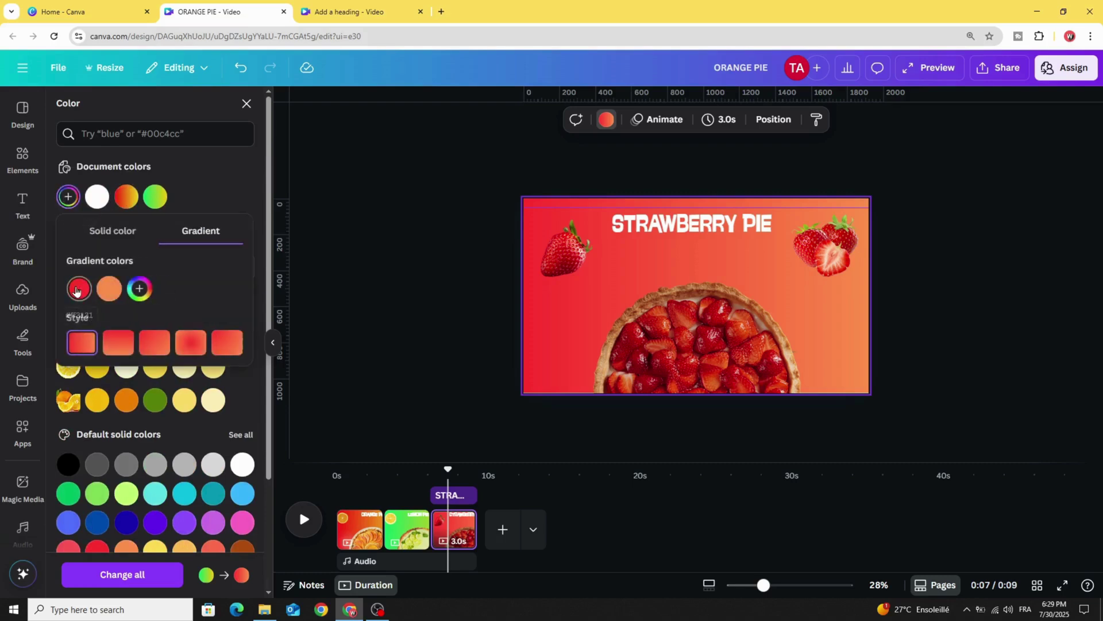
drag(216, 318, 240, 321)
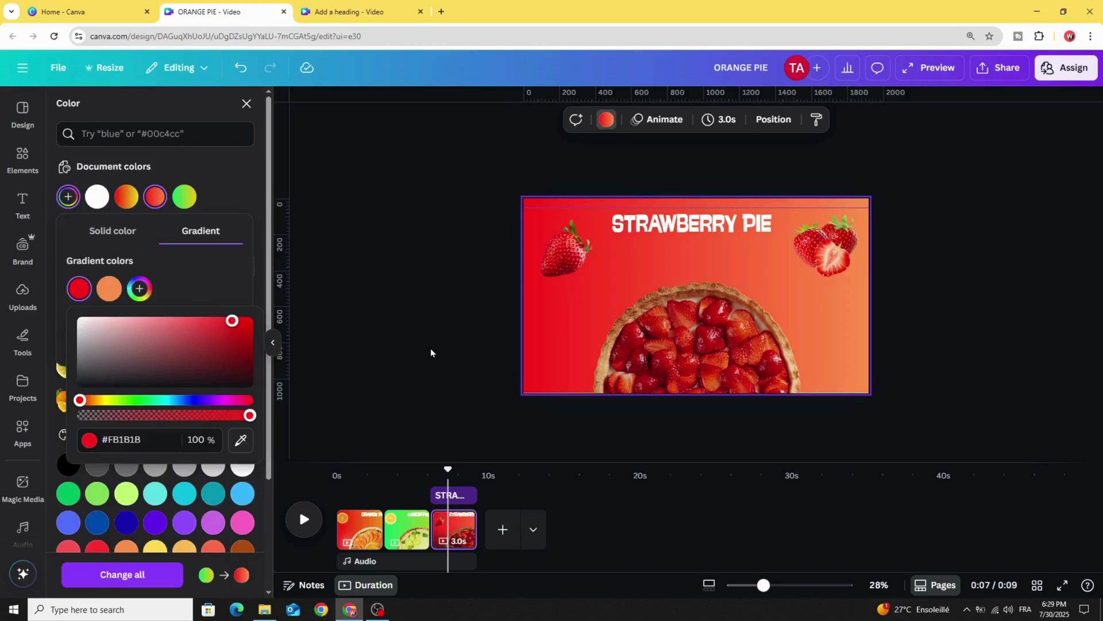
key(Escape)
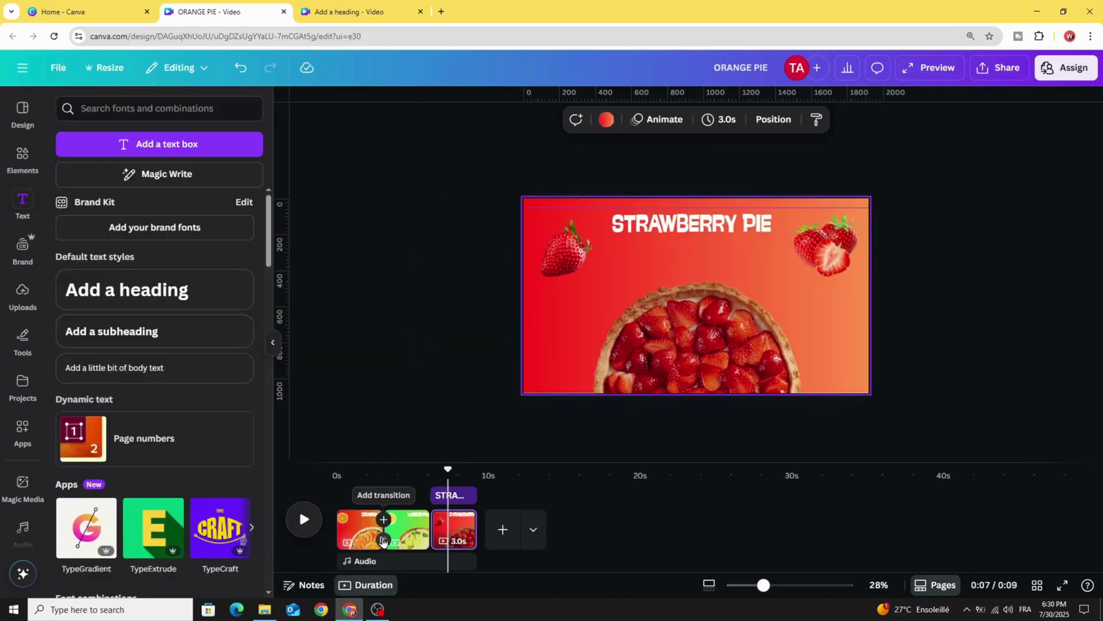
Add a 1.5-second Match & Move transition between all pages.
click(383, 540)
click(111, 352)
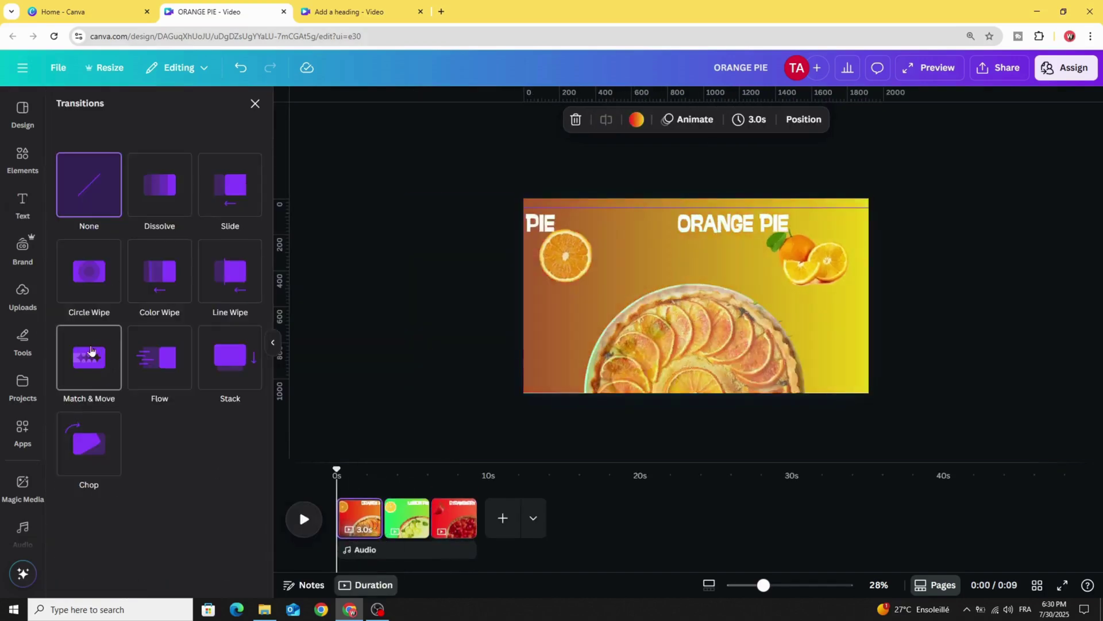
drag(104, 444, 114, 444)
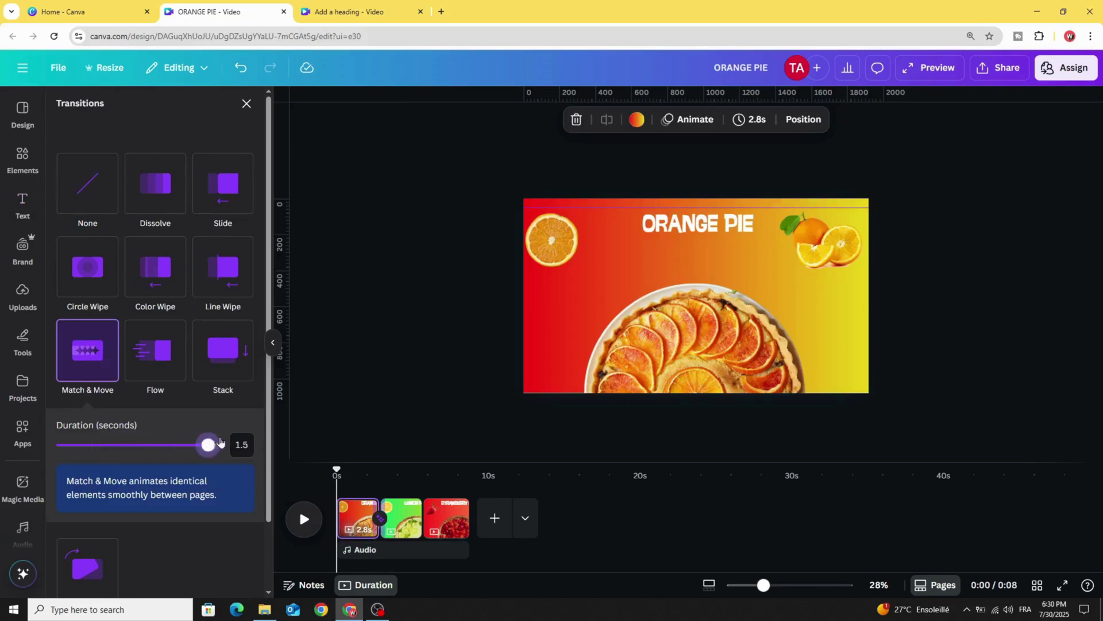
scroll(187, 420, down, 2)
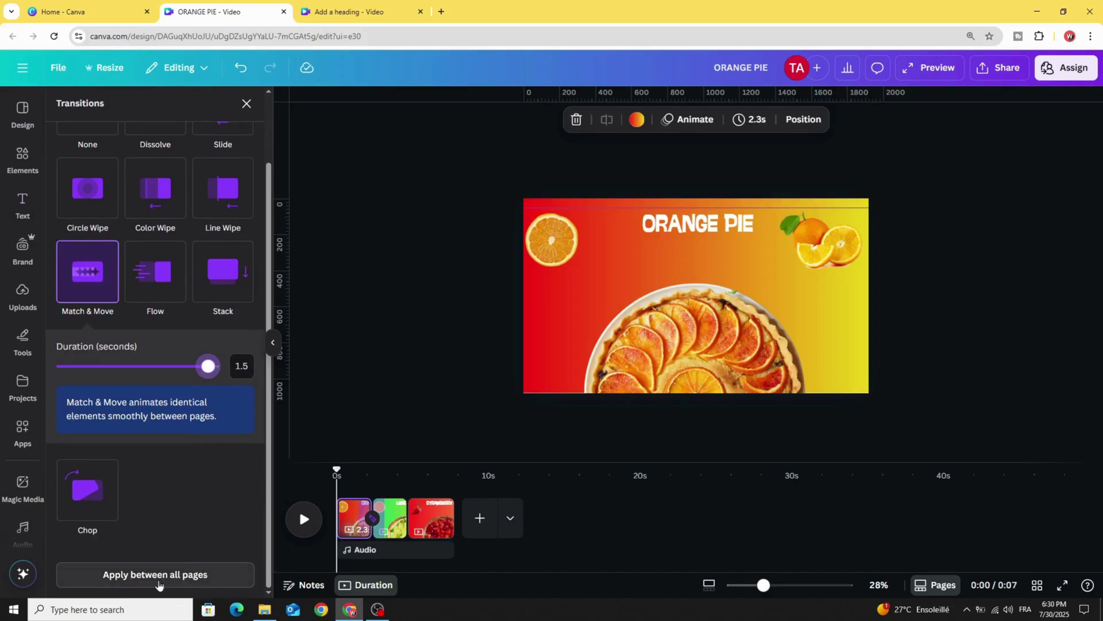
click(201, 575)
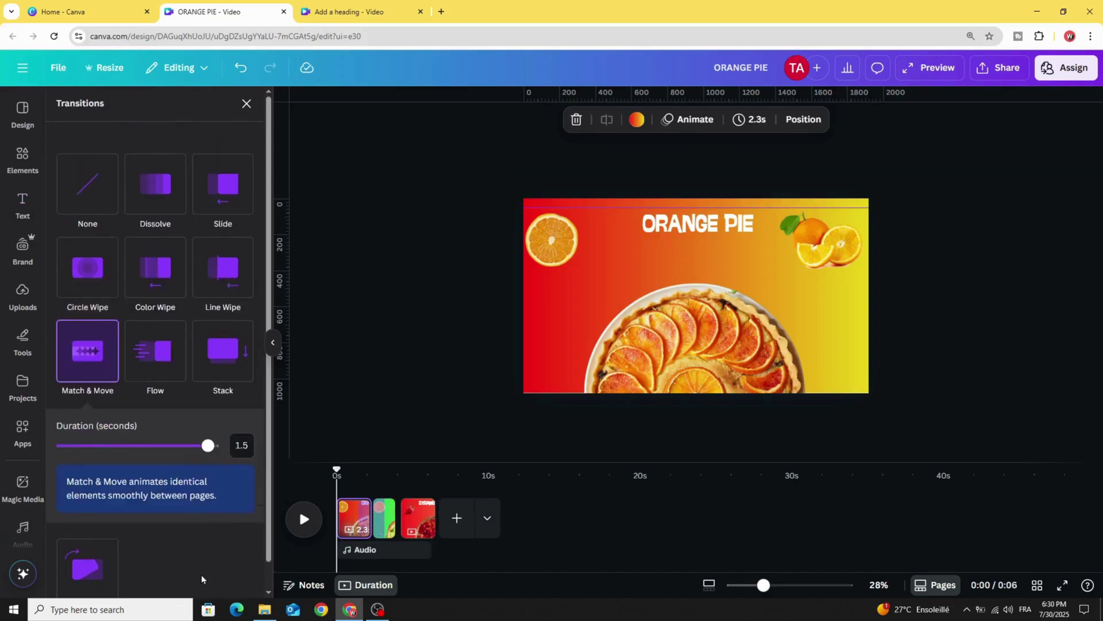
Trim the Lemon Pie page to 2.1 seconds and play the video from the start.
click(399, 527)
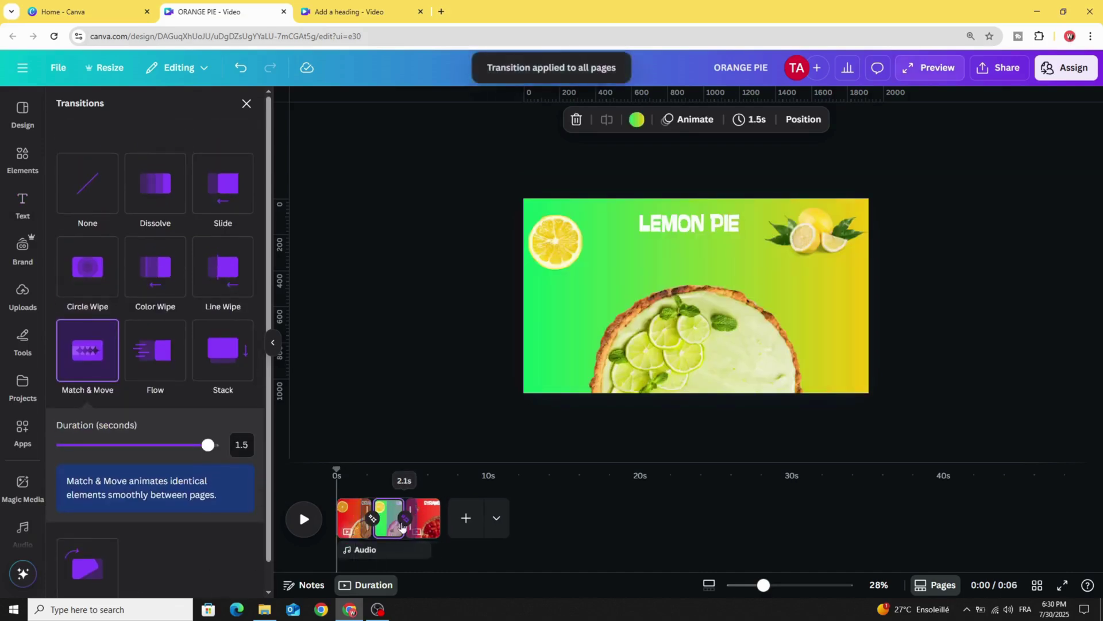
drag(401, 520, 404, 520)
click(349, 504)
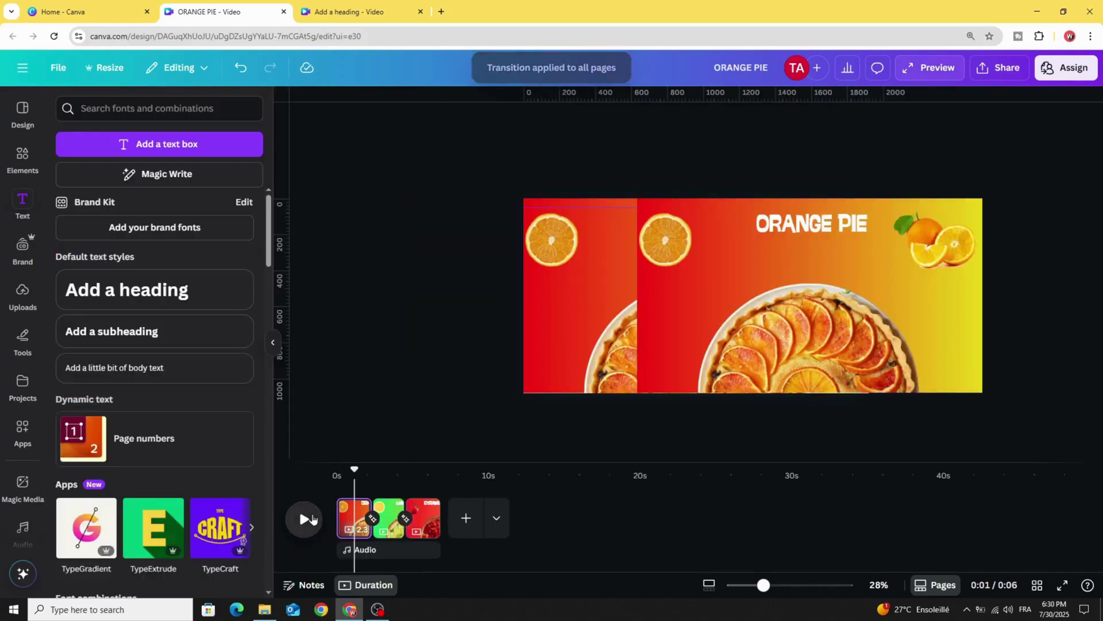
click(314, 516)
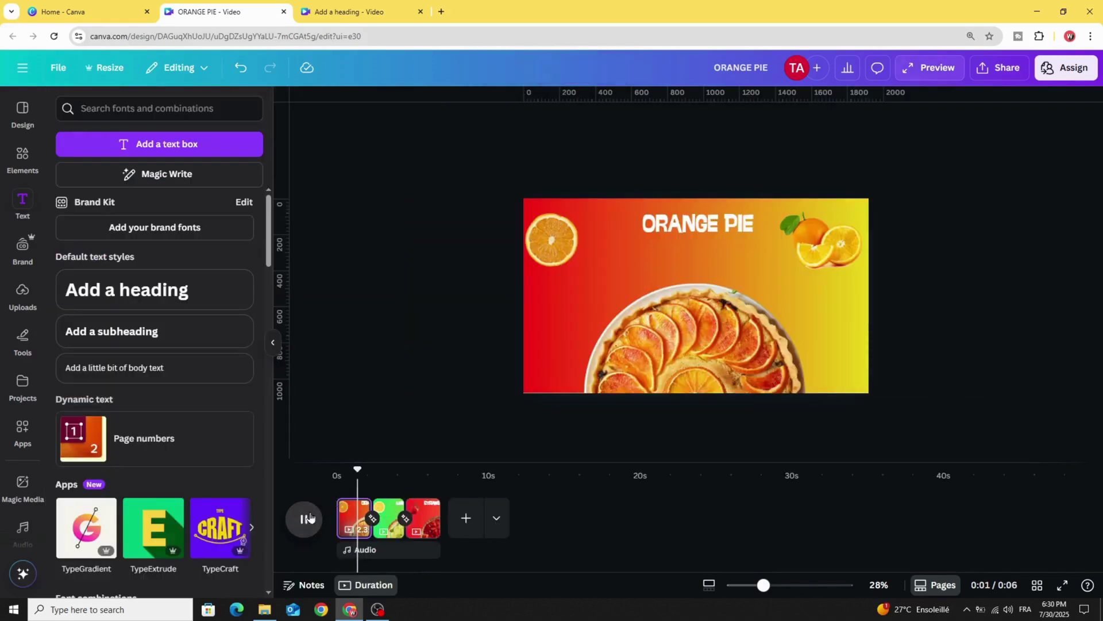